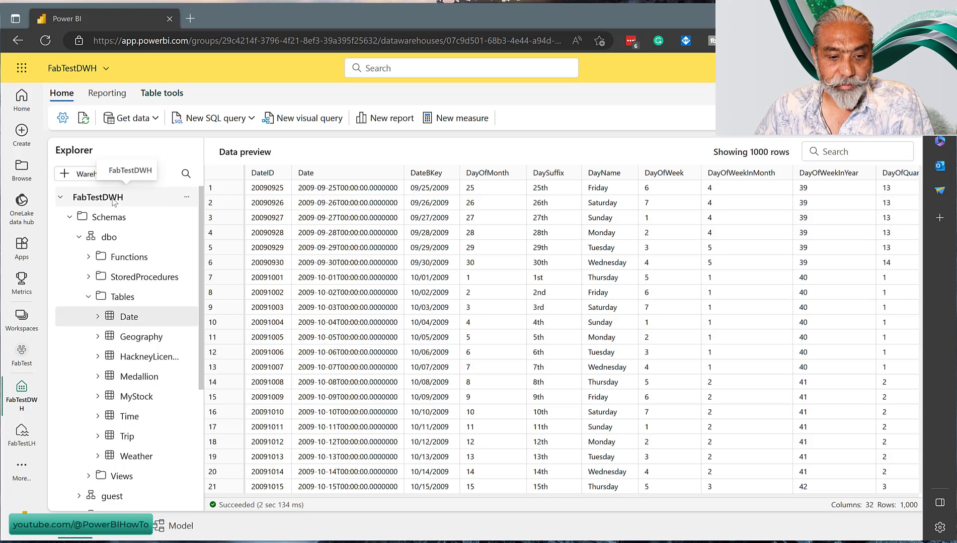
Create a new Dataflow Gen2 (Dataflow 4) from FabTestDWH's Get data options.
left_click(157, 120)
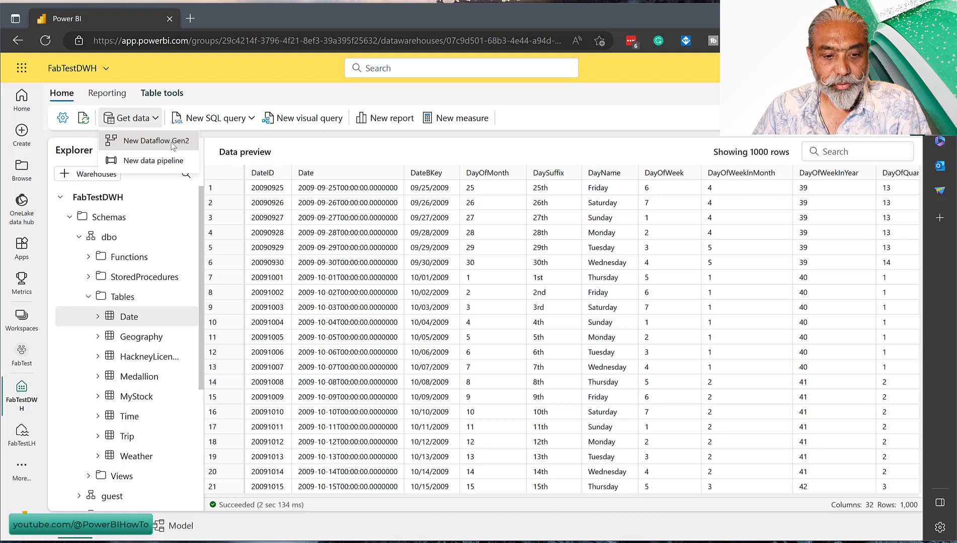
left_click(173, 145)
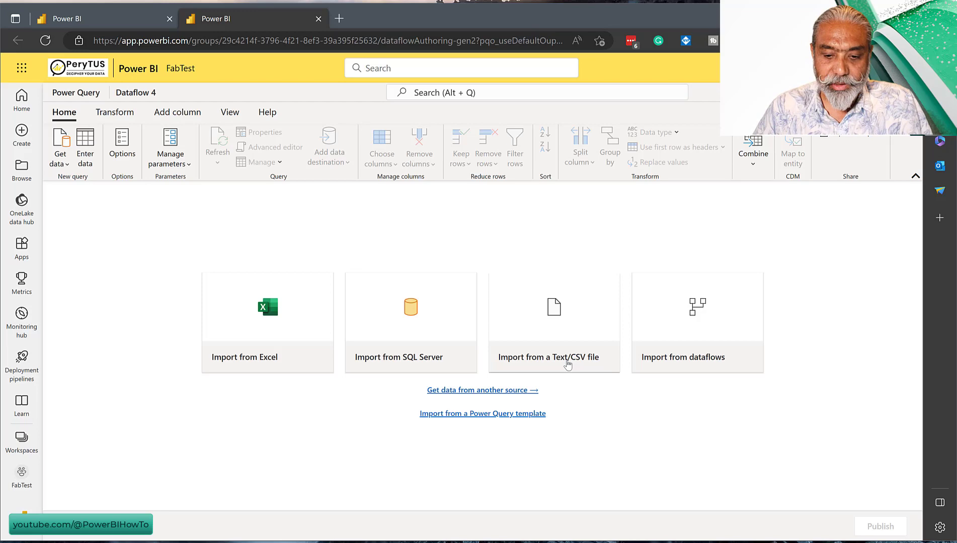
Import parv.csv from the OneDrive TriTest folder as the parv query in Dataflow 4.
left_click(568, 365)
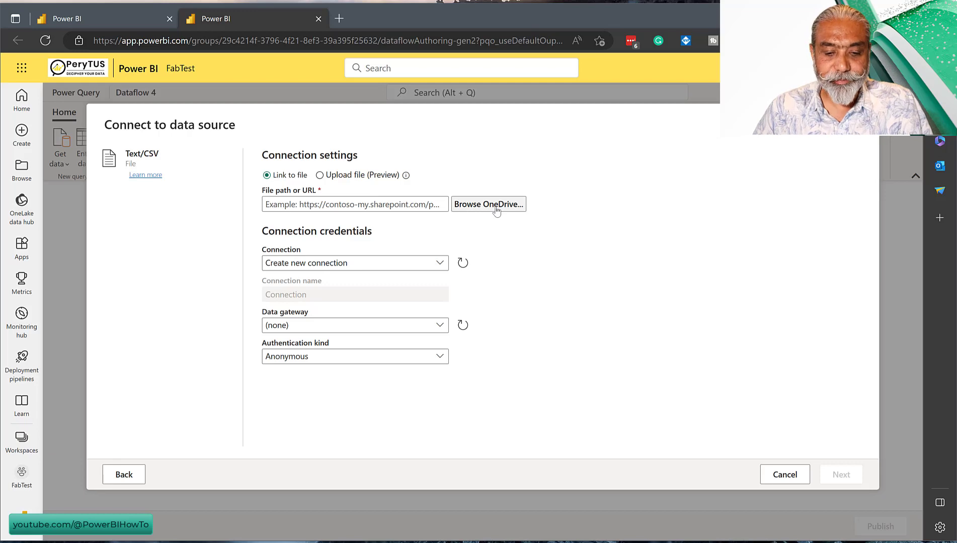
left_click(496, 211)
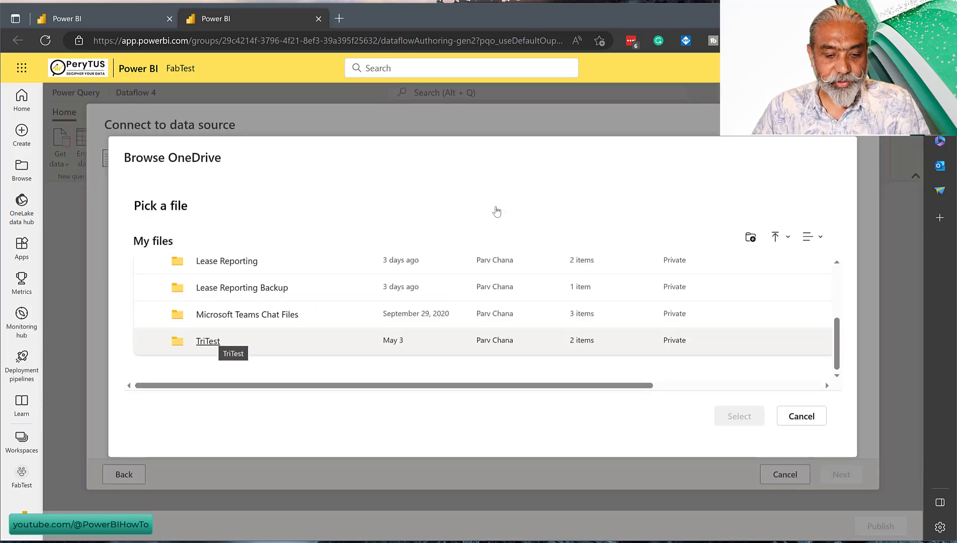
left_click(213, 344)
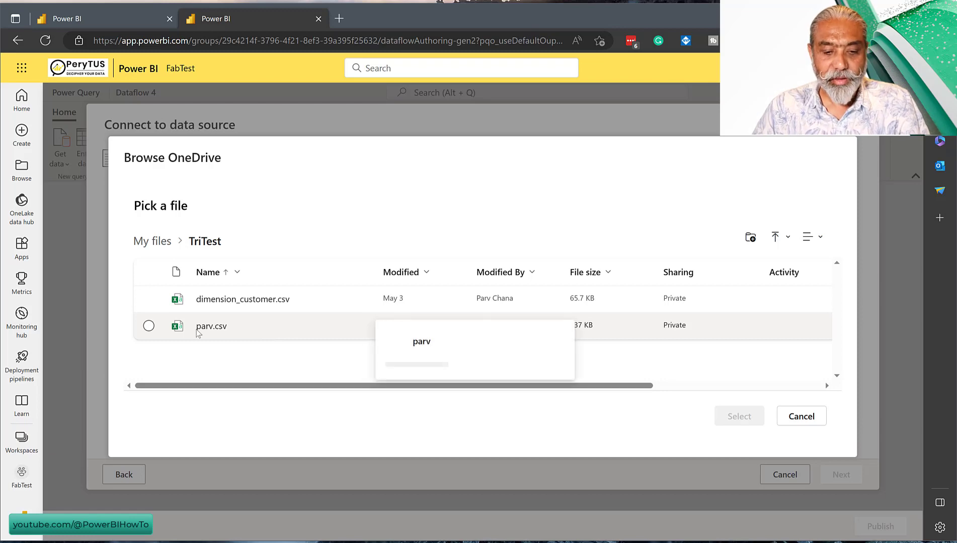
left_click(198, 333)
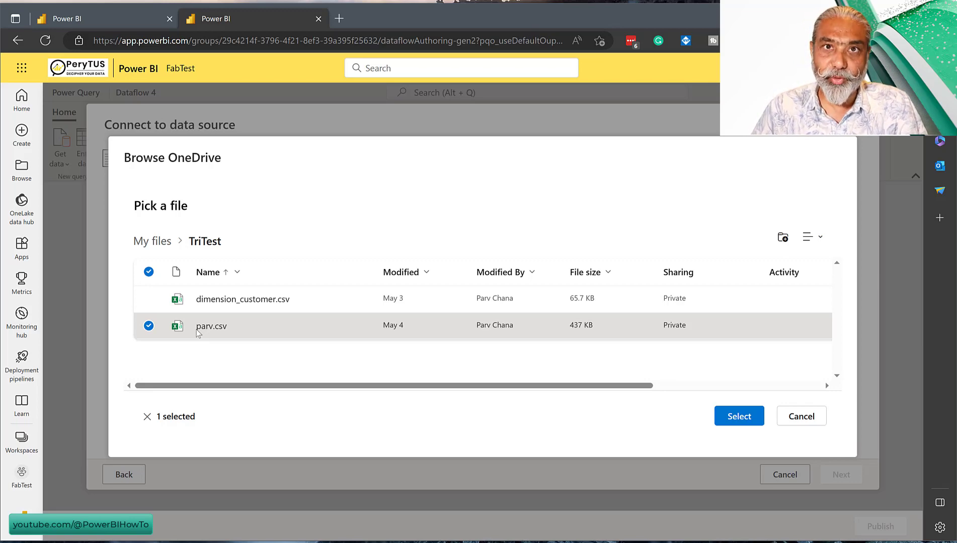
left_click(724, 419)
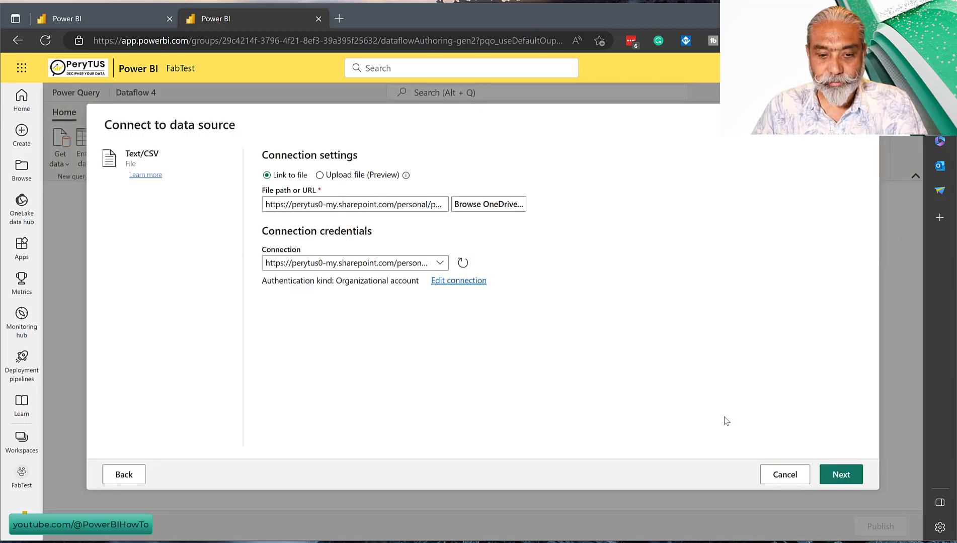
left_click(841, 475)
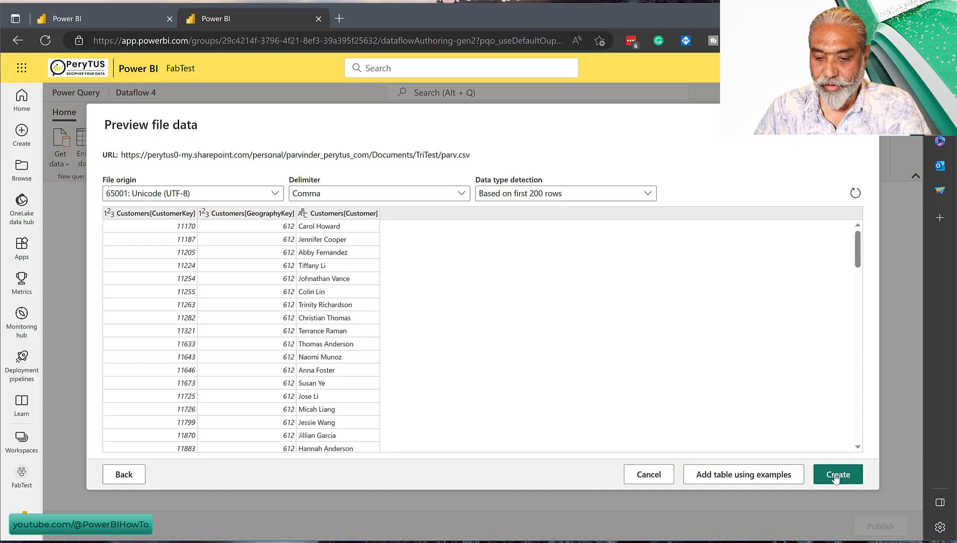
left_click(835, 476)
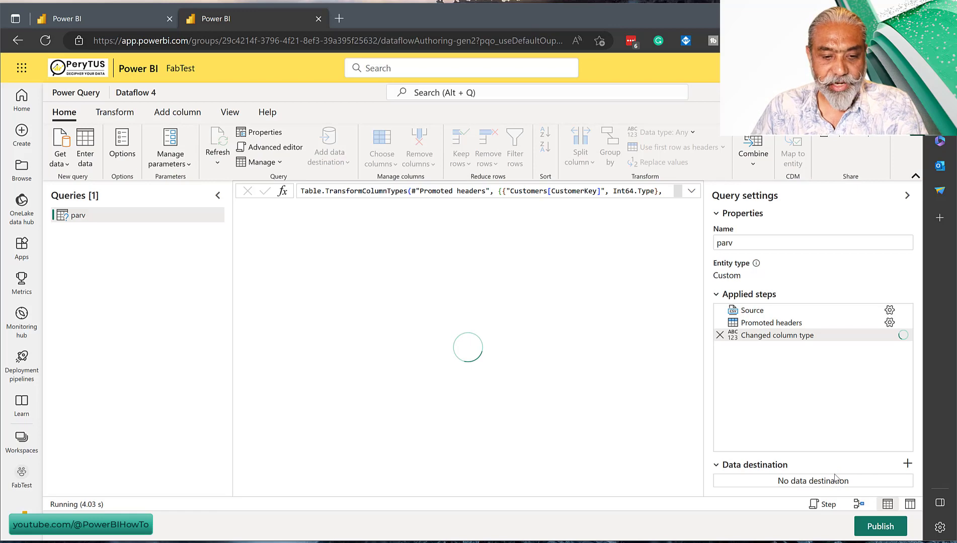
Scroll down through the loaded parv query in Dataflow 4.
scroll(468, 352, "down", 3)
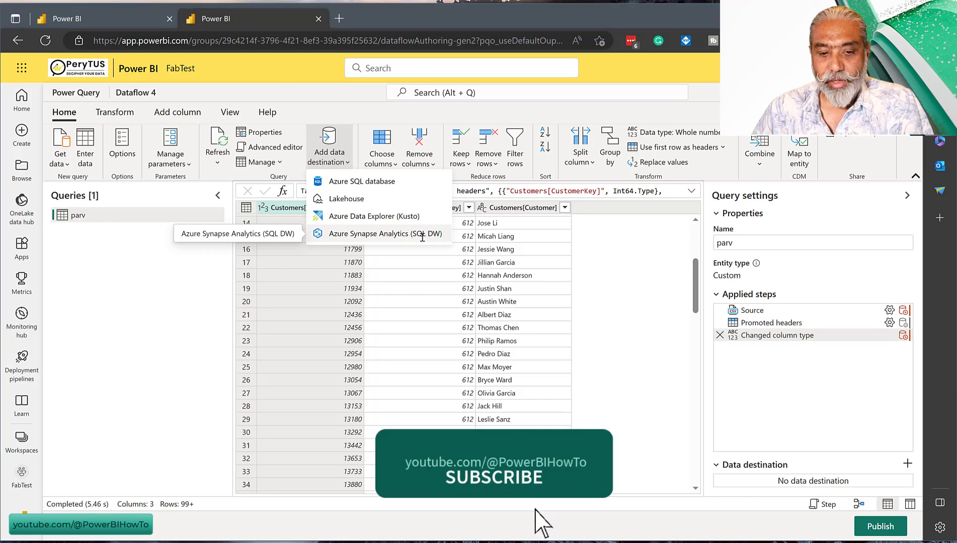
left_click(422, 242)
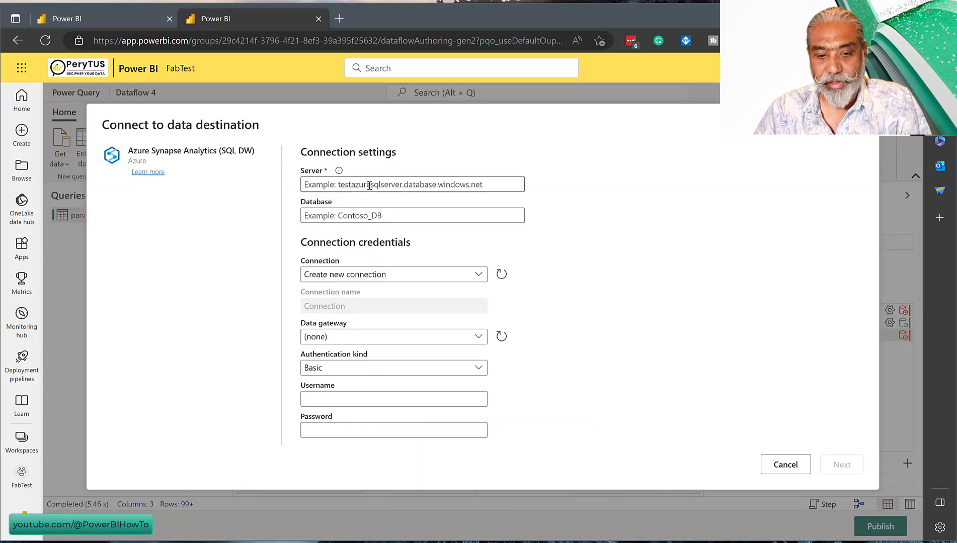
left_click(369, 185)
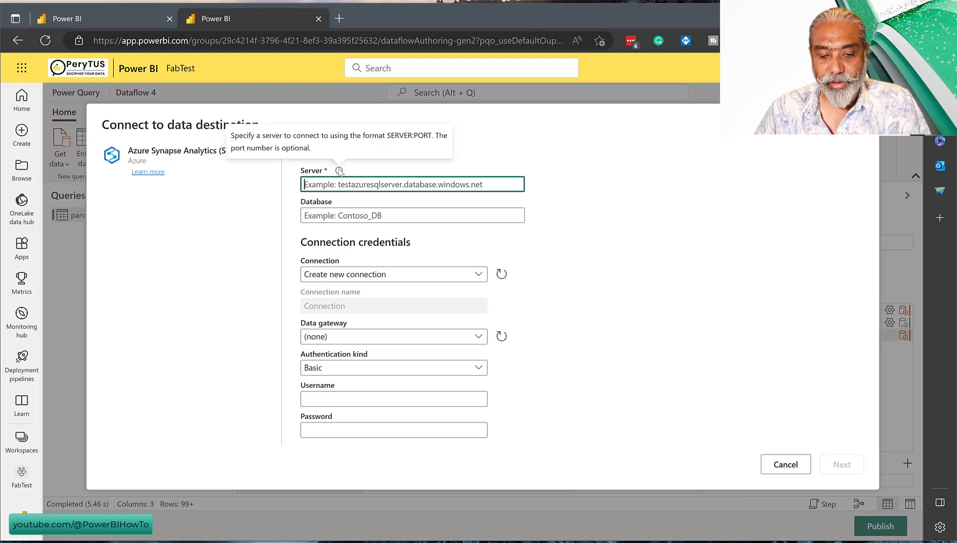
mouse_move(339, 171)
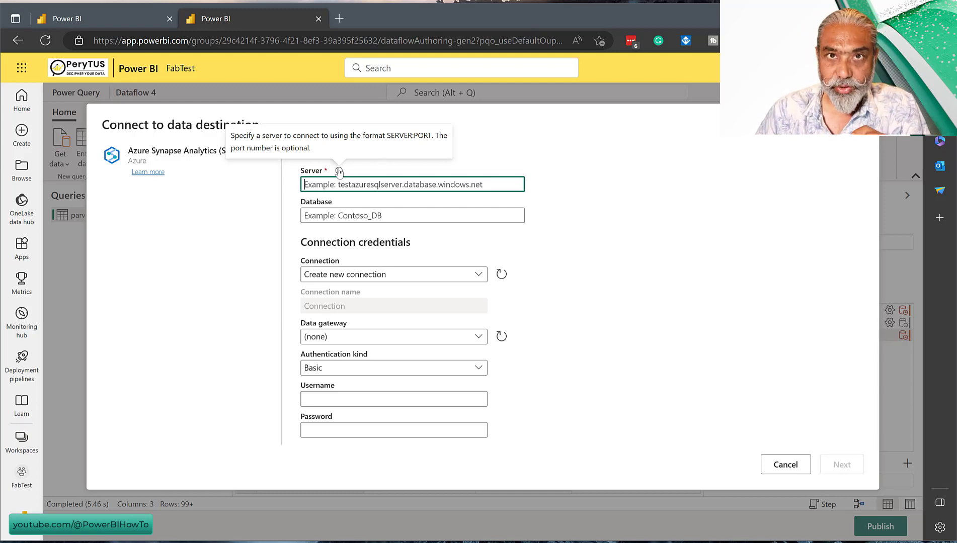
left_click(786, 463)
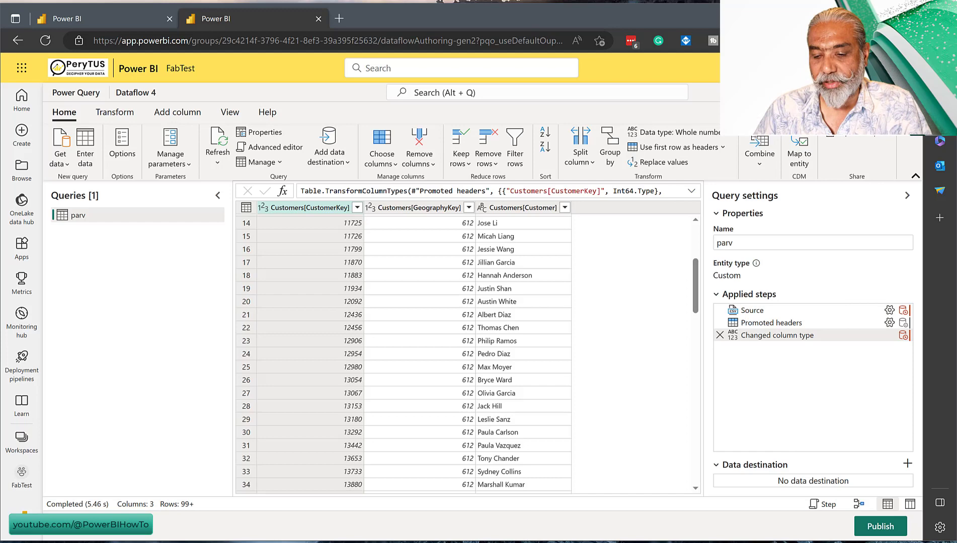
Leave the Dataflow 4 editor without publishing, confirming Yes at the exit prompt.
key("Escape")
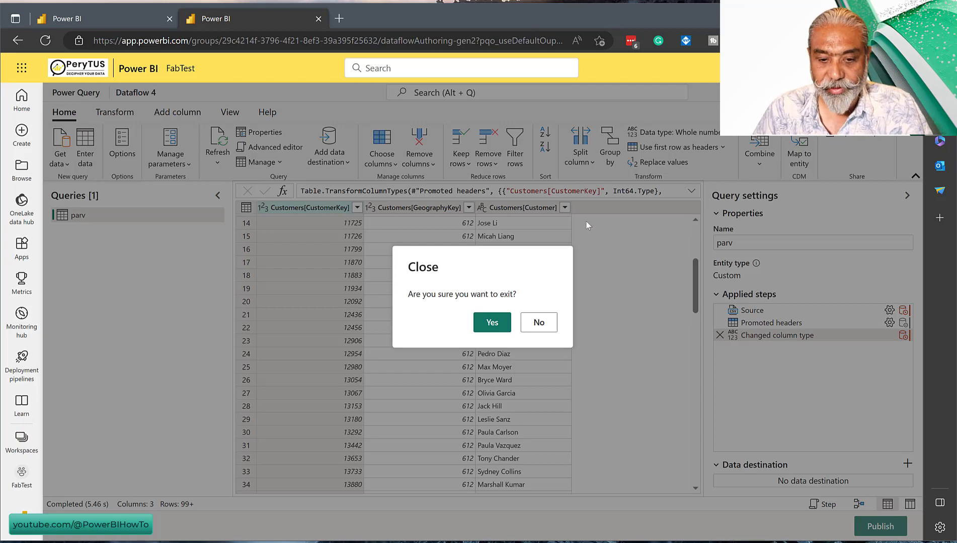
left_click(496, 331)
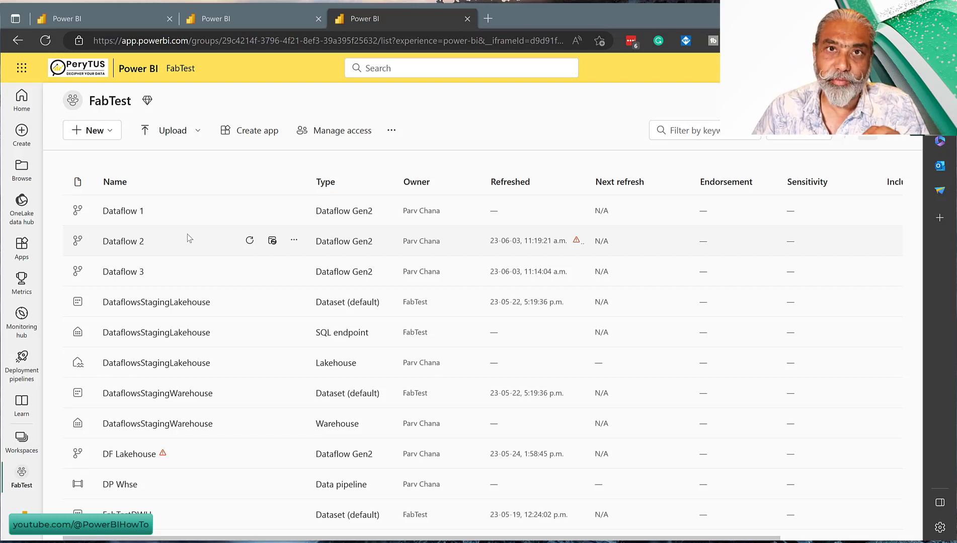
Copy the SQL connection string from the FabTestDWH warehouse settings panel.
key("alt+Left")
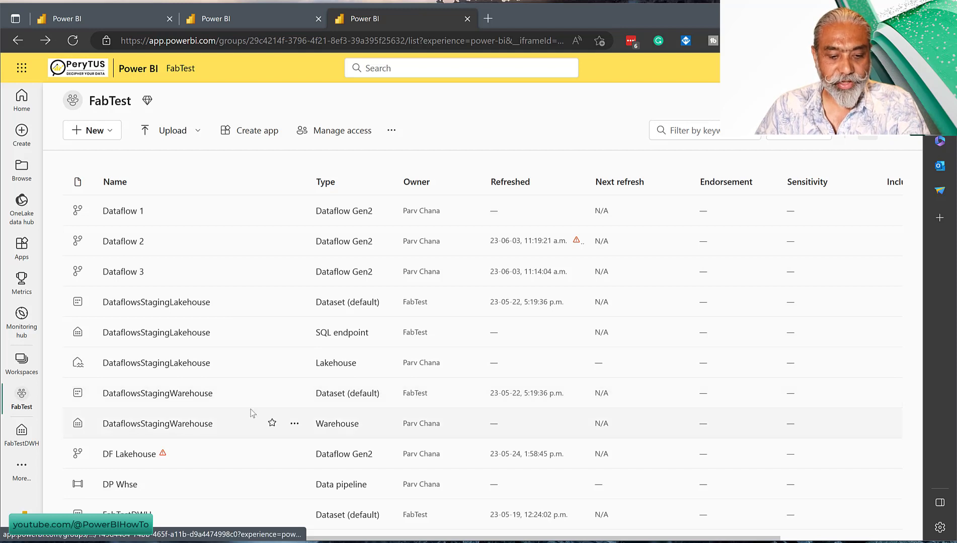
scroll(250, 412, "down", 4)
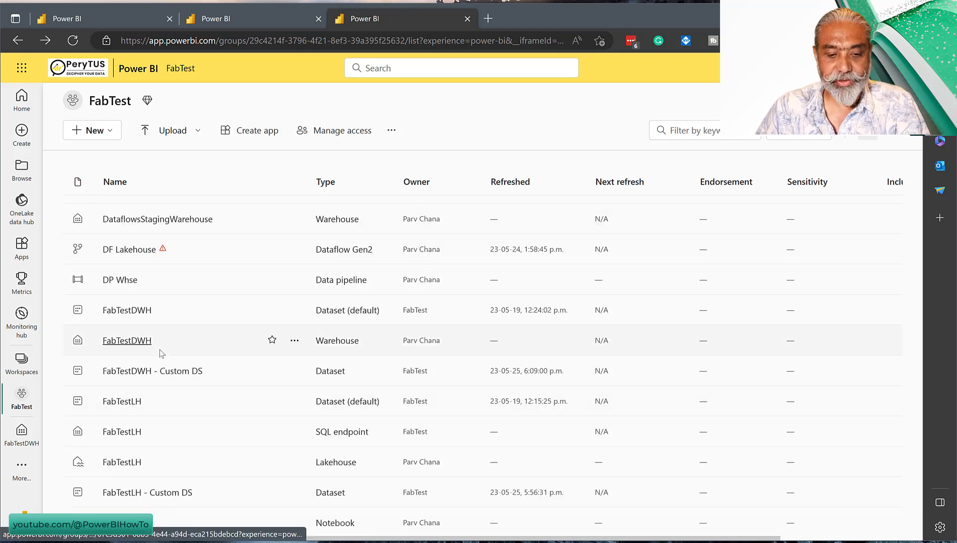
left_click(295, 342)
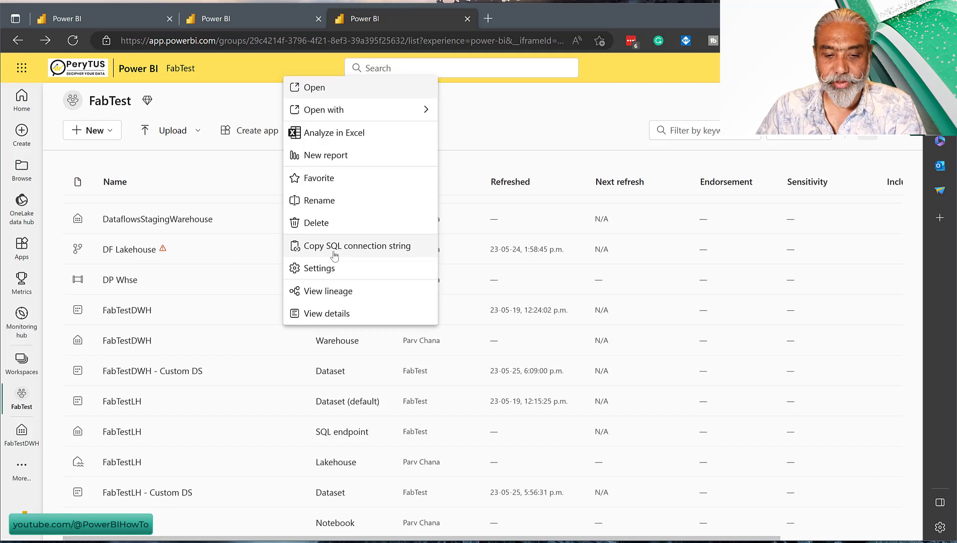
left_click(320, 269)
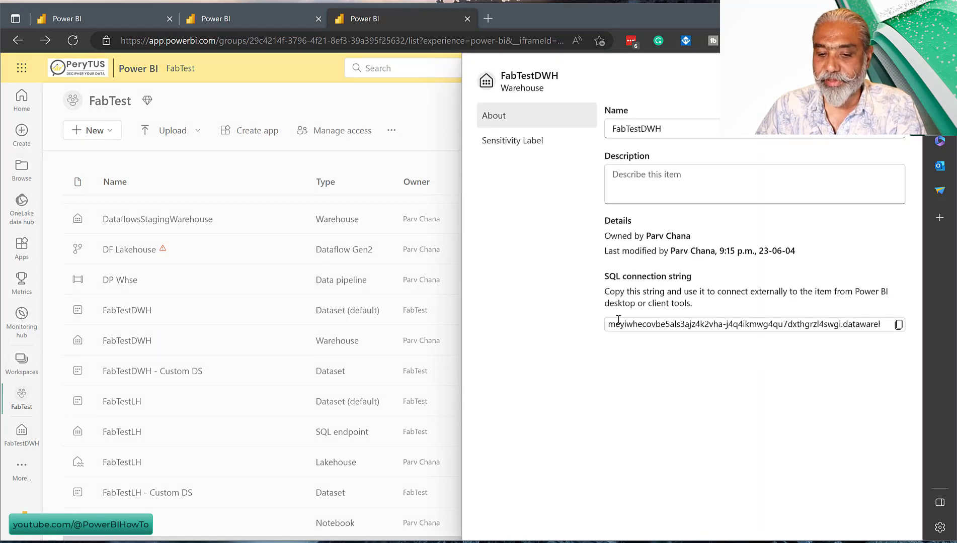
left_click_drag(609, 324, 661, 324)
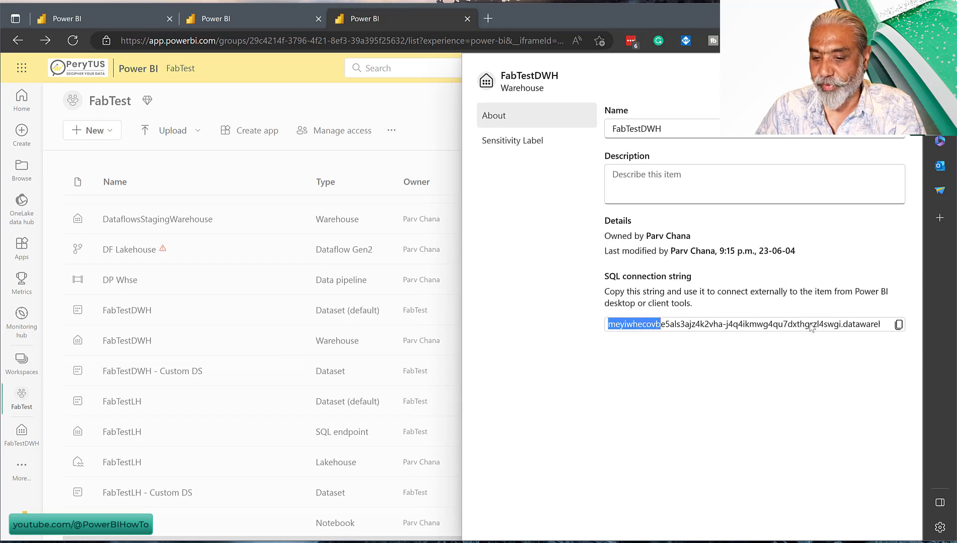
left_click(898, 325)
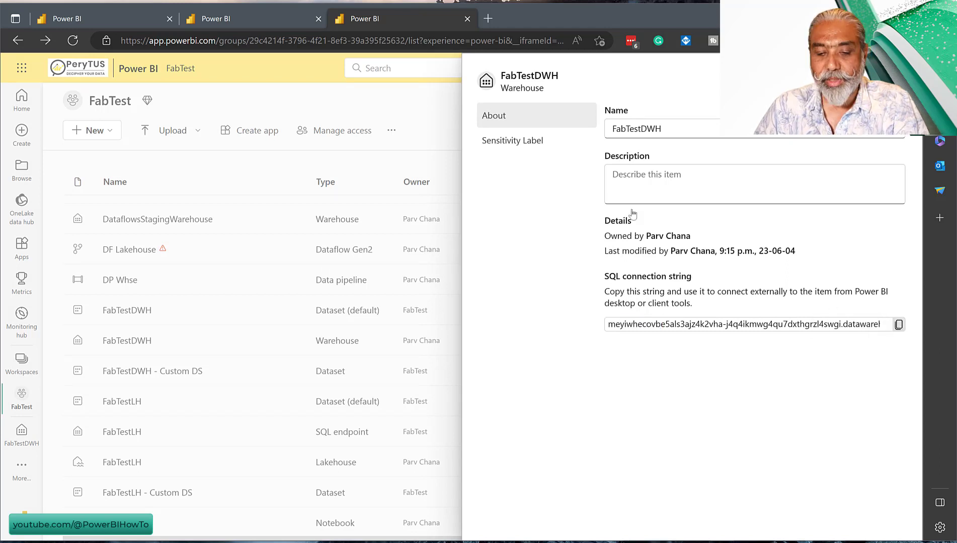
left_click(426, 119)
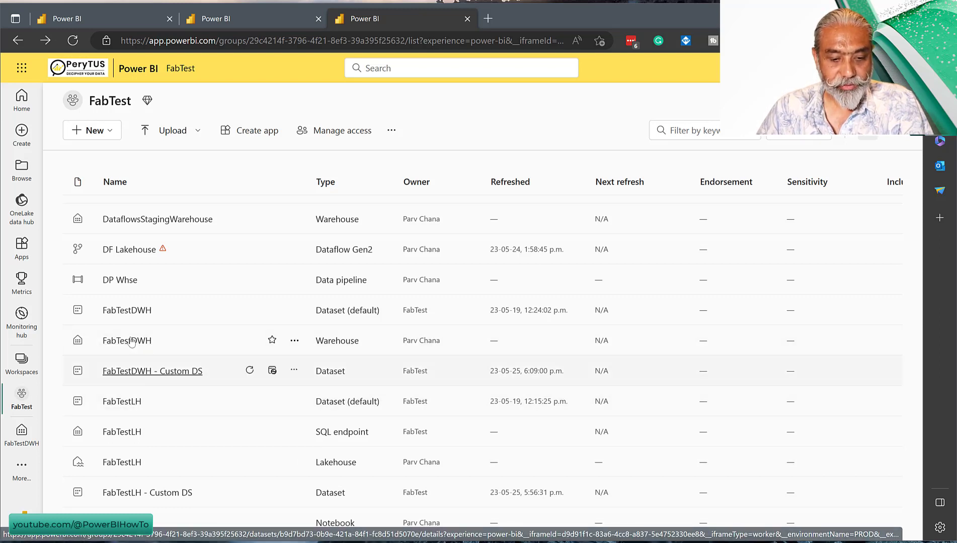
Open the FabTestDWH warehouse and bring up its Get data options.
left_click(132, 342)
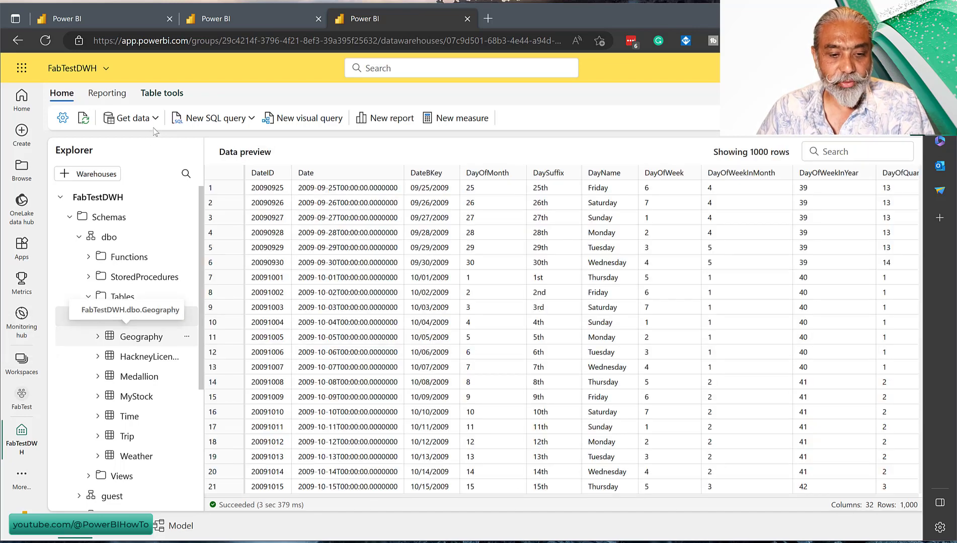
left_click(154, 127)
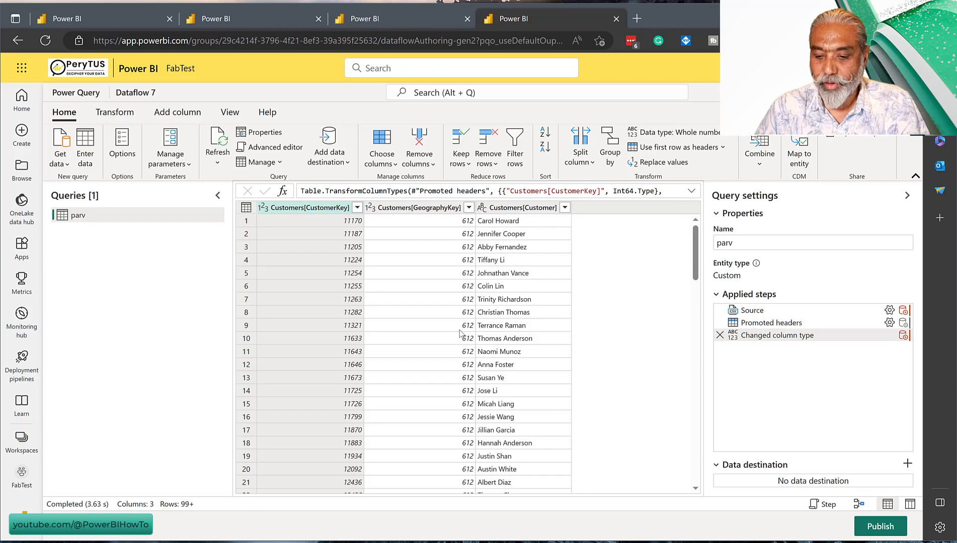
Pick the warehouse destination and paste the FabTestDWH server address into Server.
left_click(342, 166)
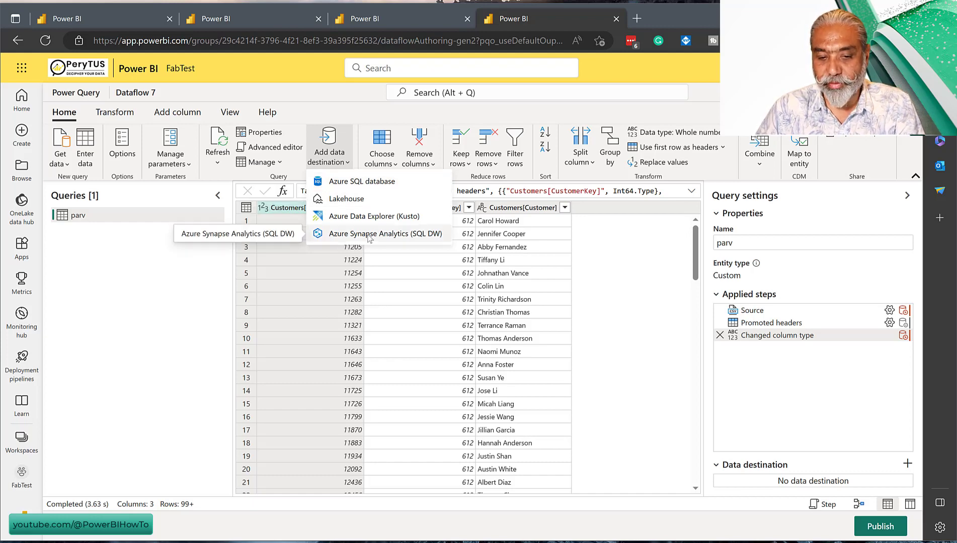
left_click(368, 235)
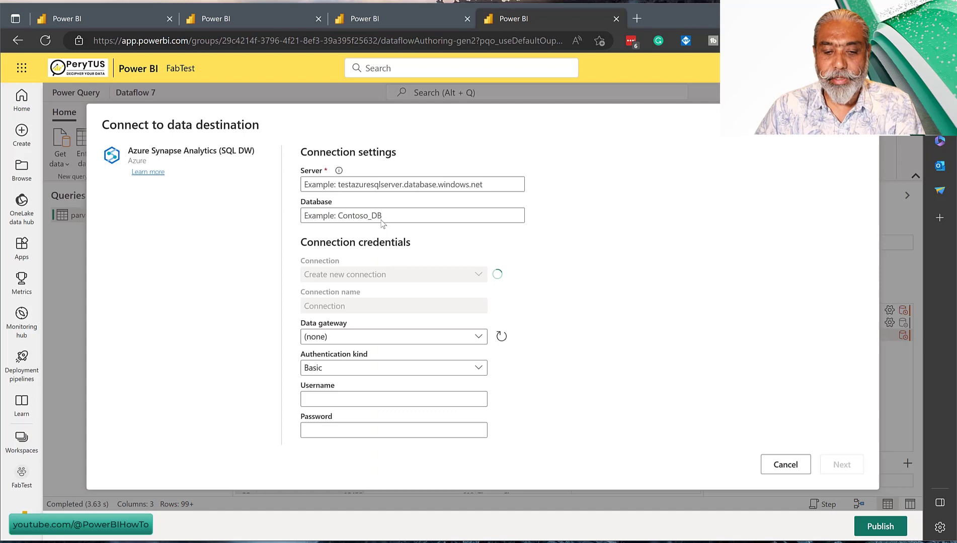
left_click(471, 180)
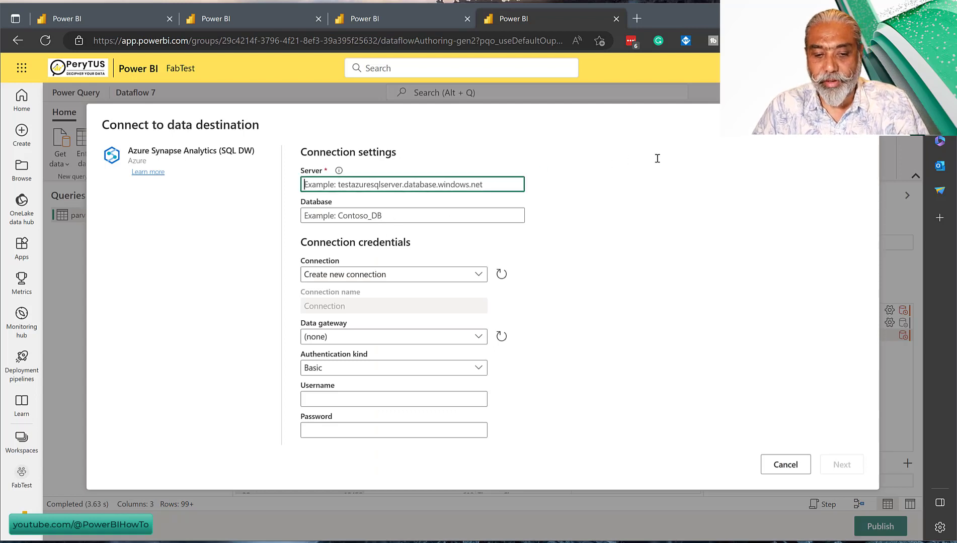
key("ctrl+v")
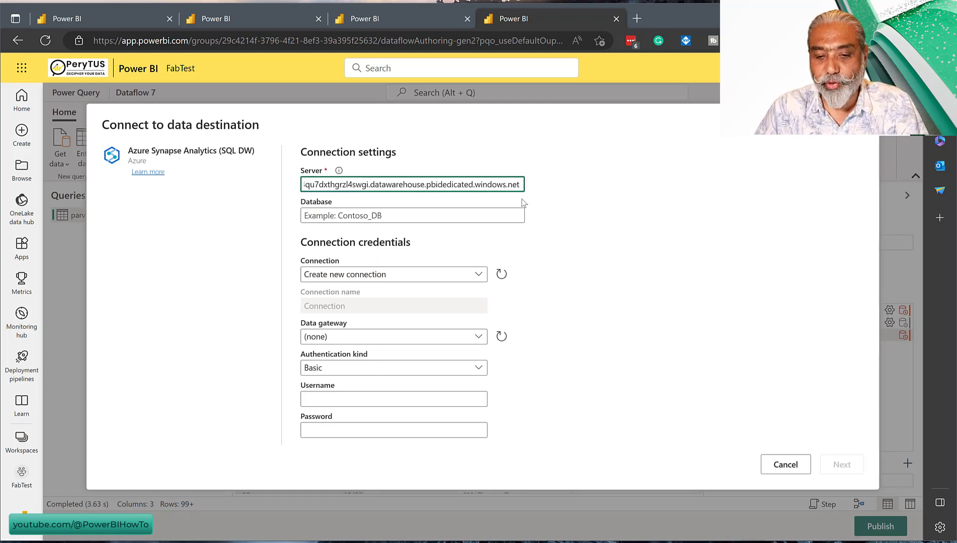
left_click(407, 214)
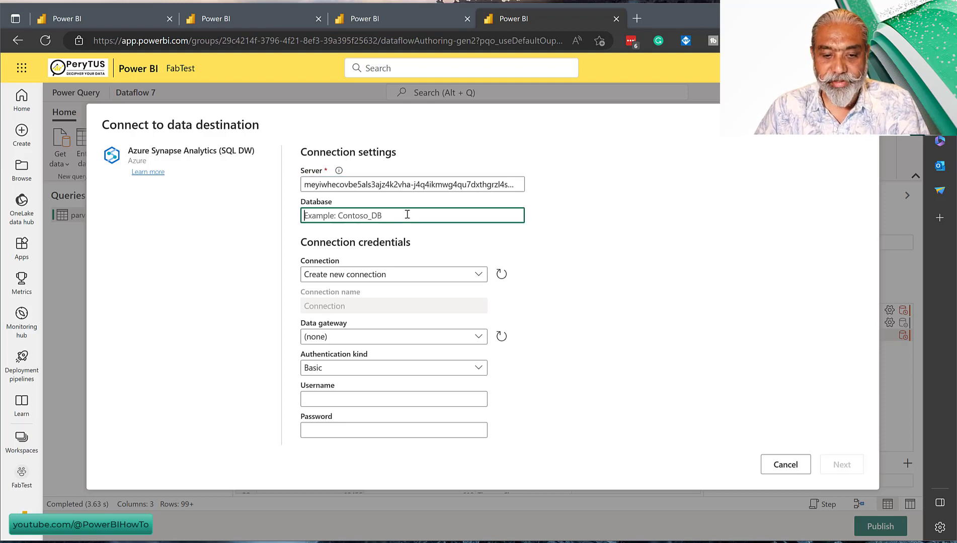
left_click(422, 122)
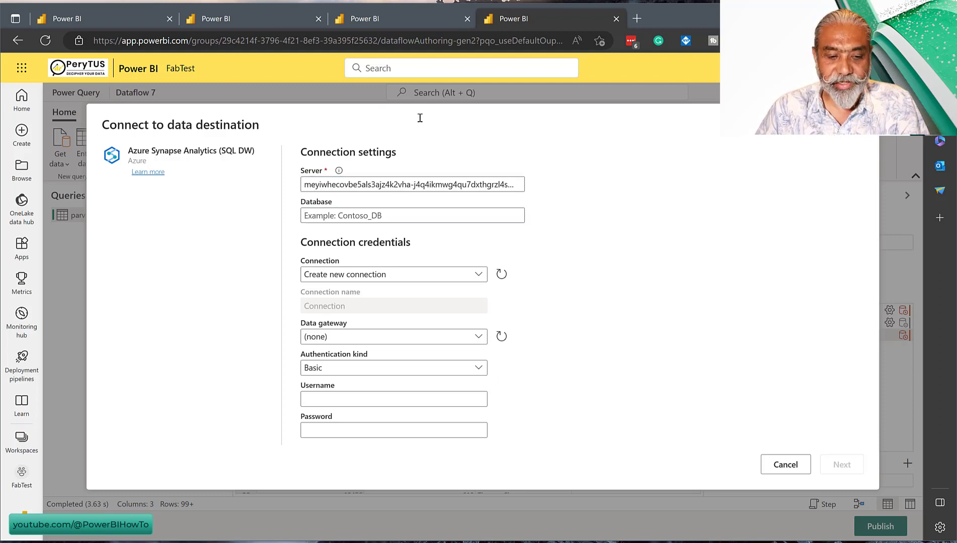
left_click(373, 18)
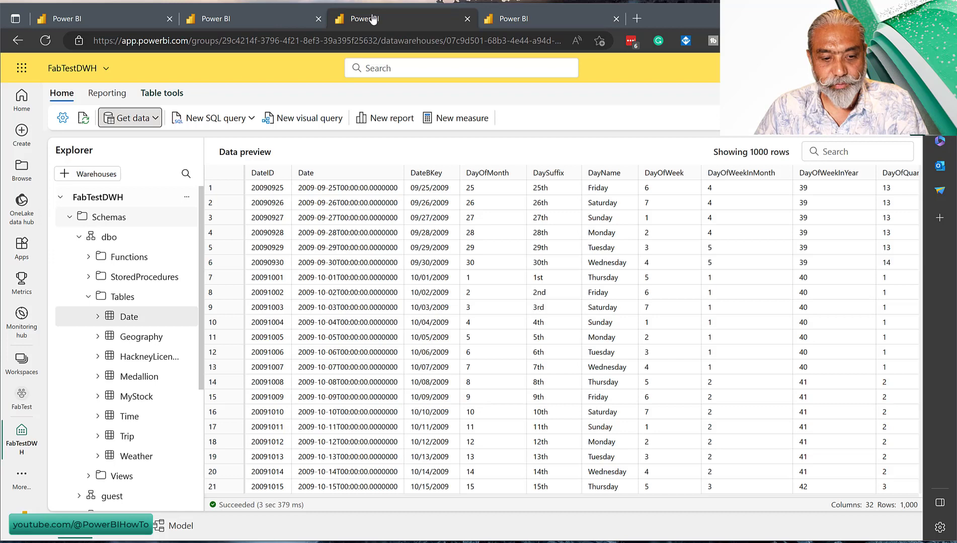
left_click(552, 20)
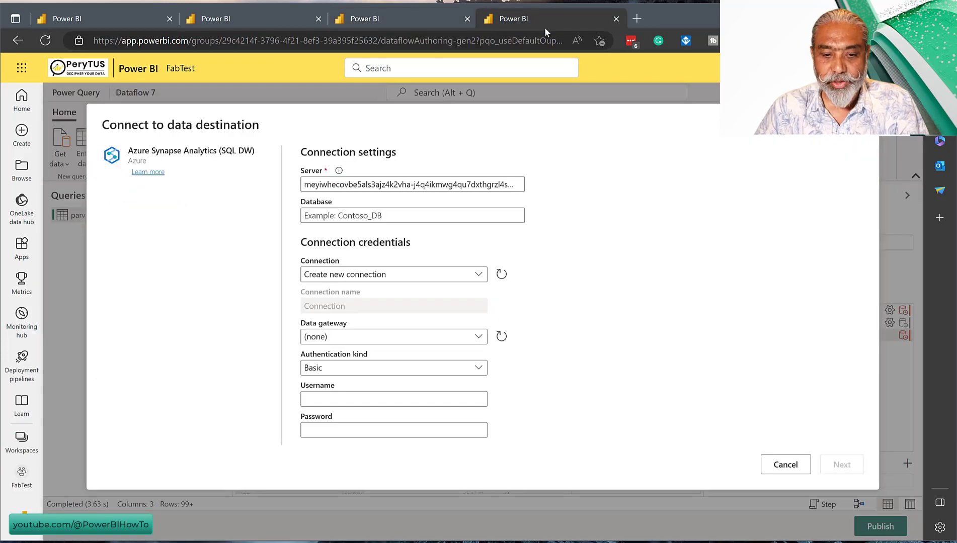
Enter FabTestDWH as the database name and validate the connection.
left_click(341, 214)
type("Fab")
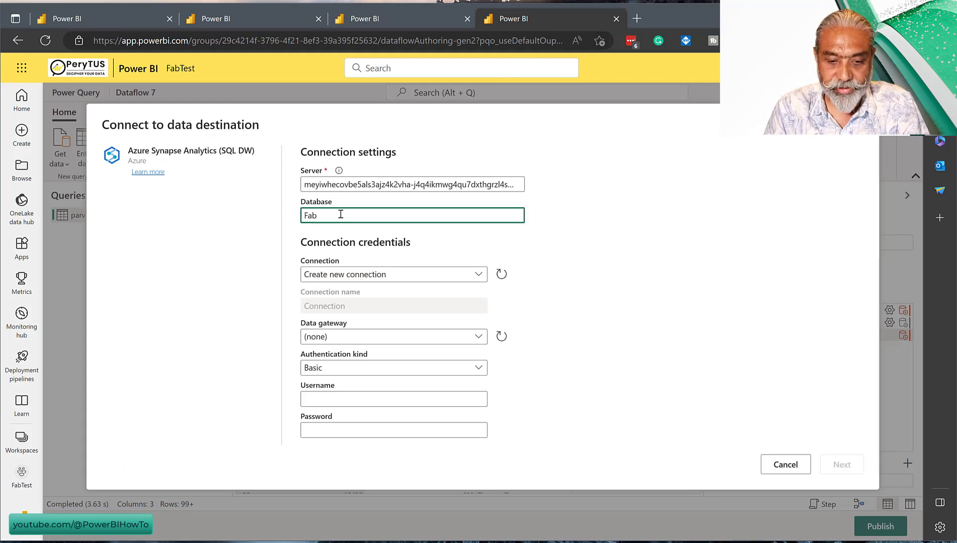
type("TEstDWH")
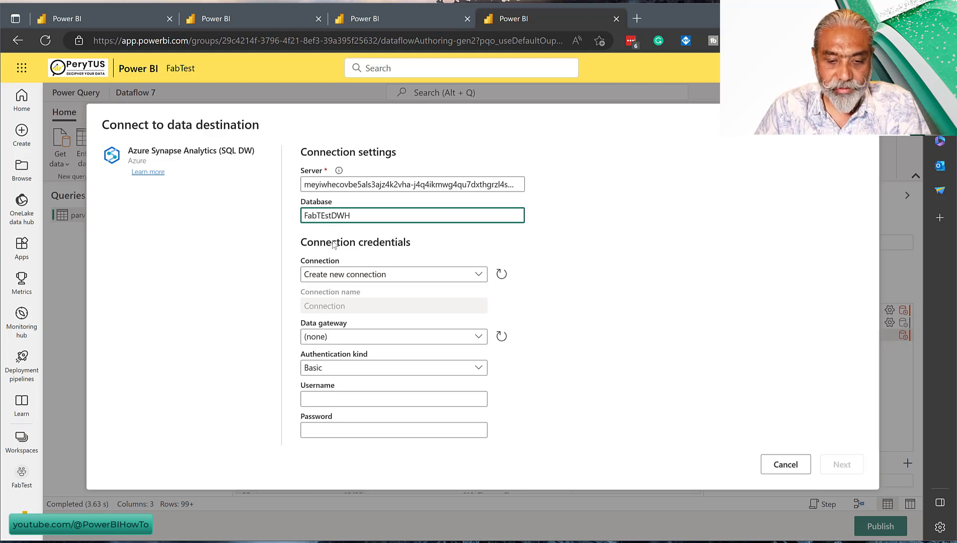
key("BackSpace")
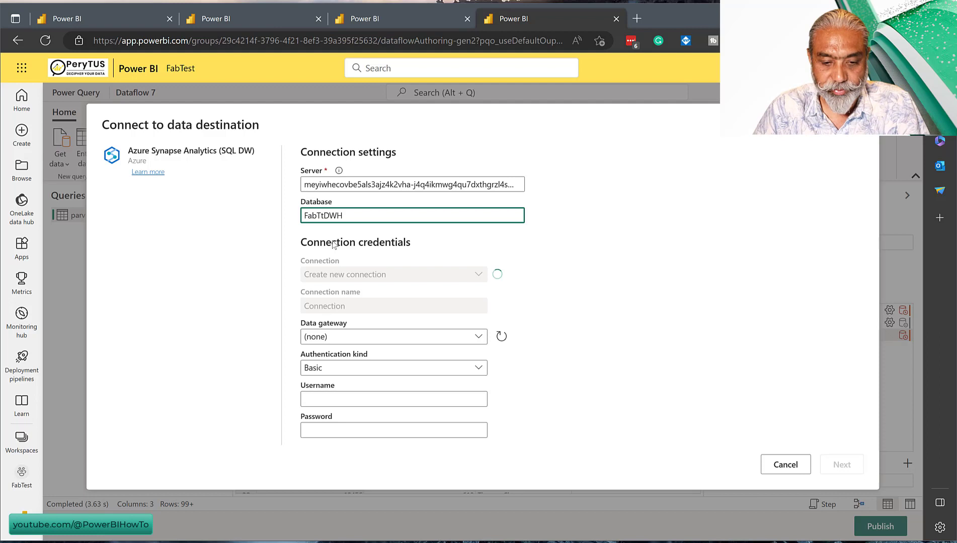
key("BackSpace")
type("es")
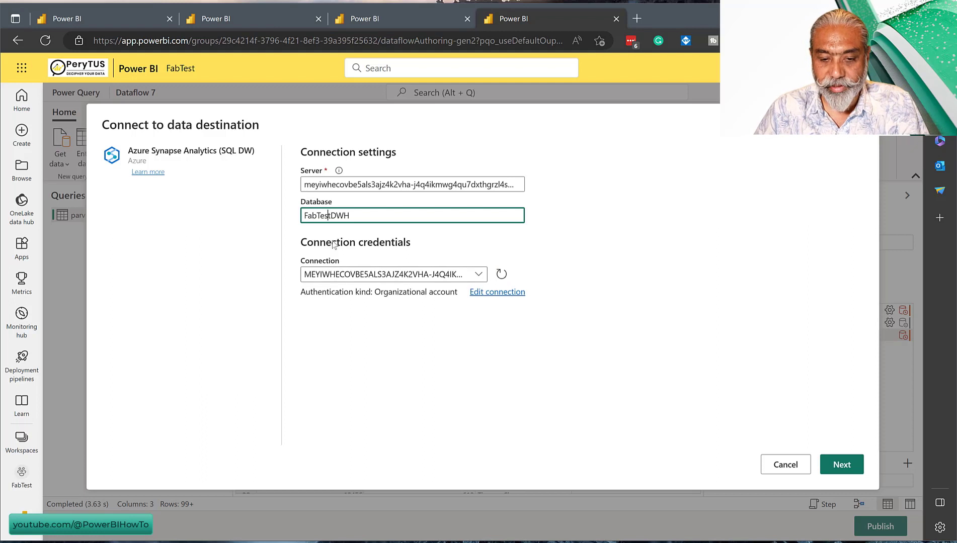
left_click(847, 473)
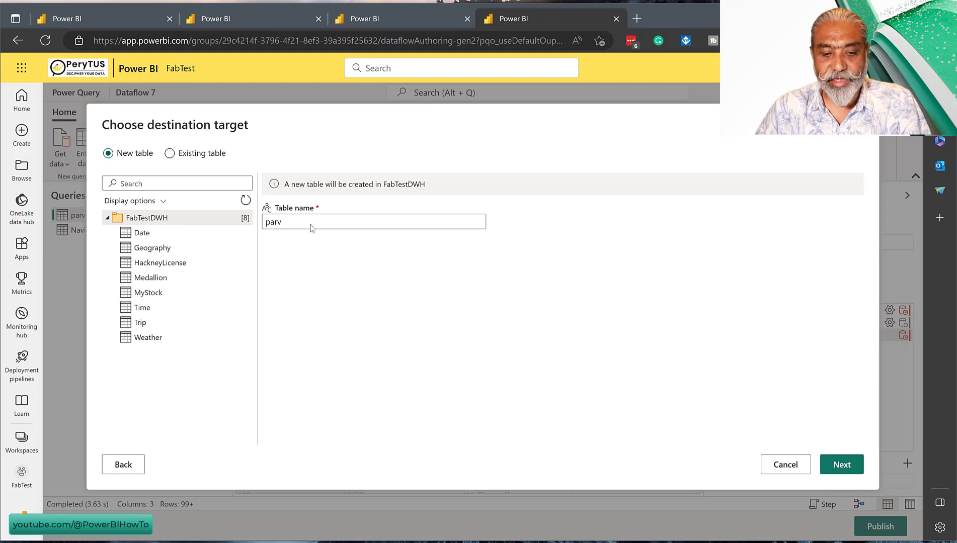
Rename the new destination table from parv to ParvTest.
double_click(289, 225)
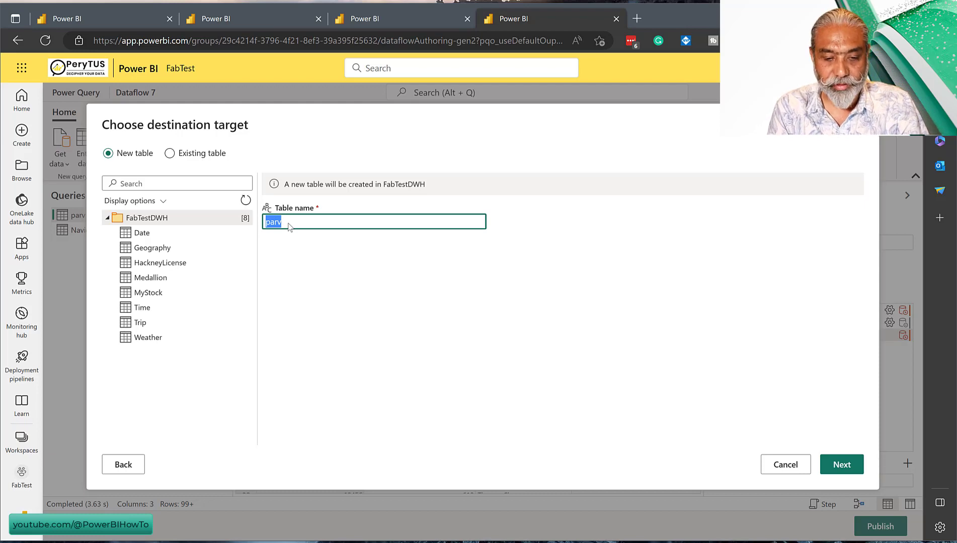
type("Pa")
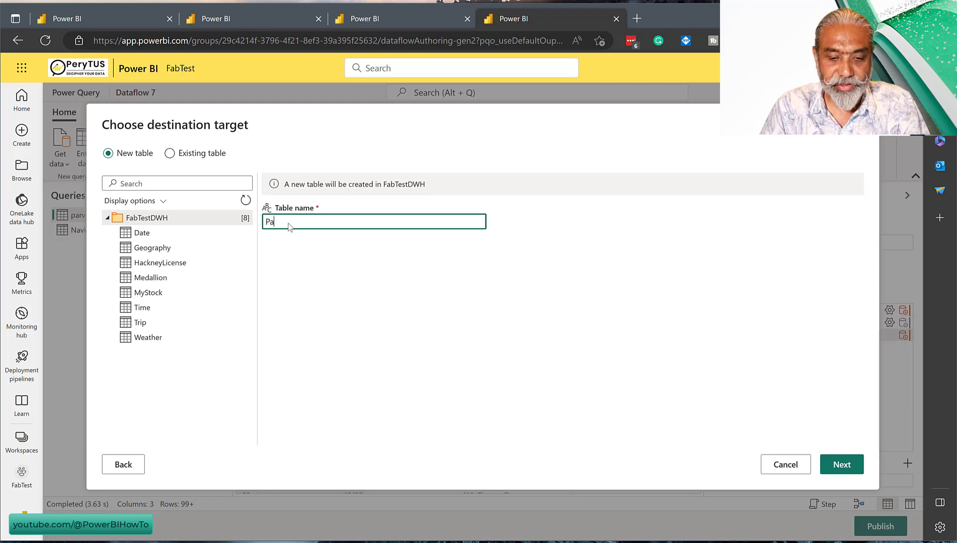
type("rvTest")
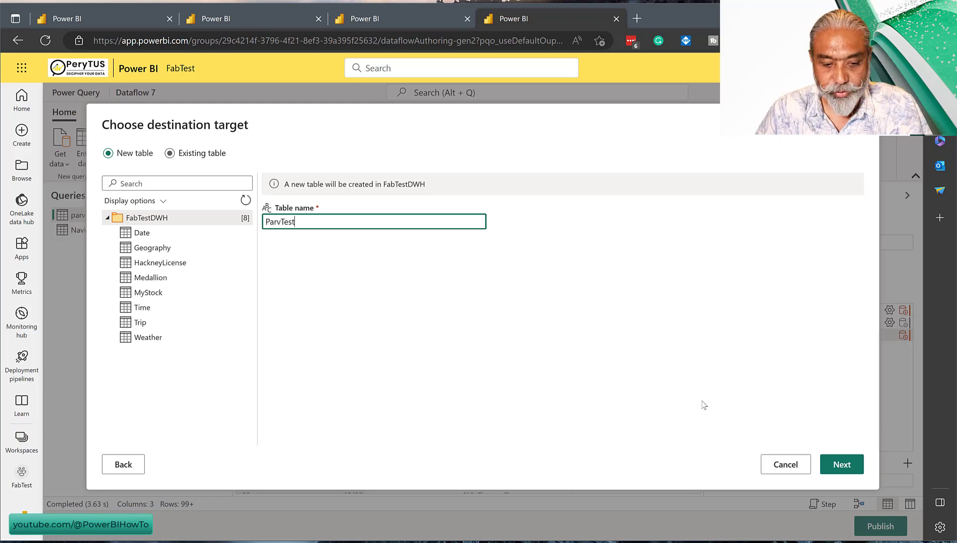
left_click(846, 473)
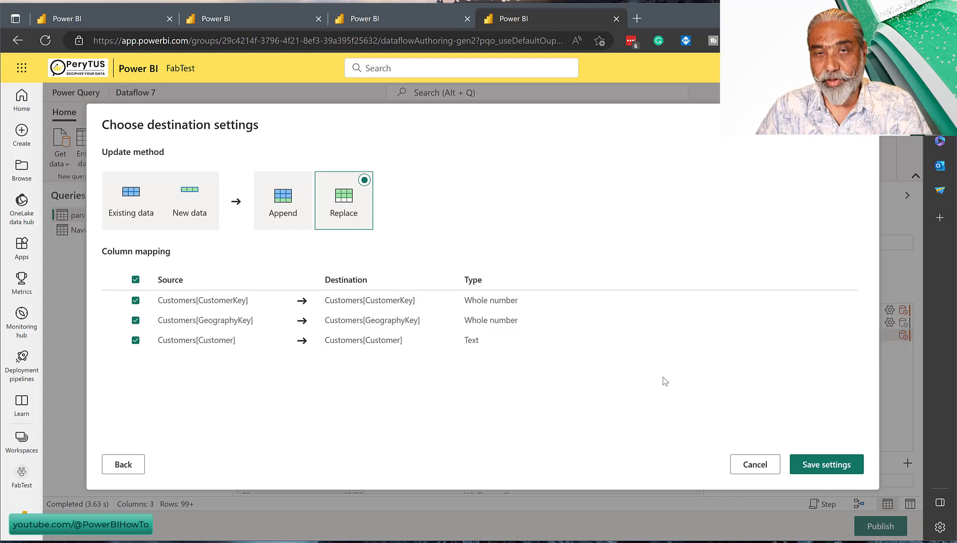
Save the Replace-mode destination settings and publish Dataflow 7.
left_click(831, 467)
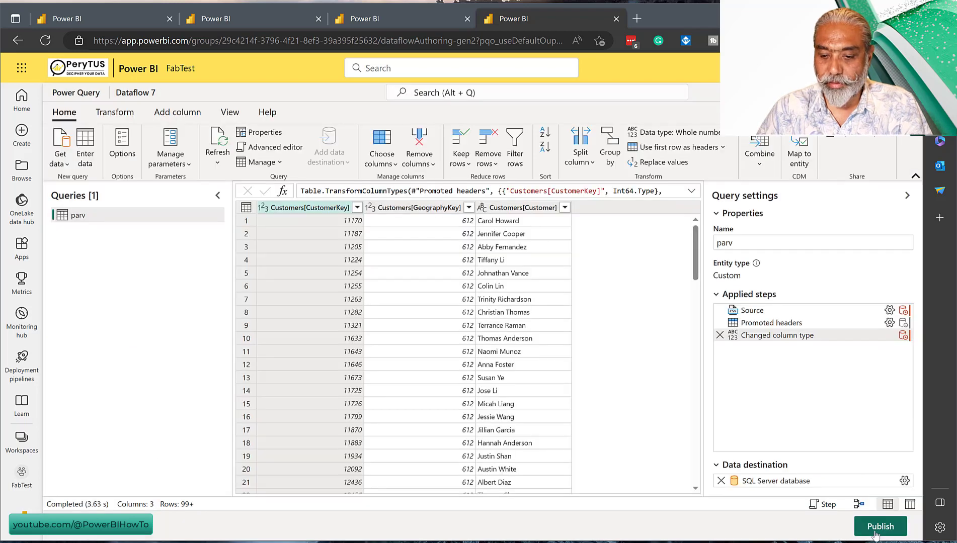
left_click(876, 533)
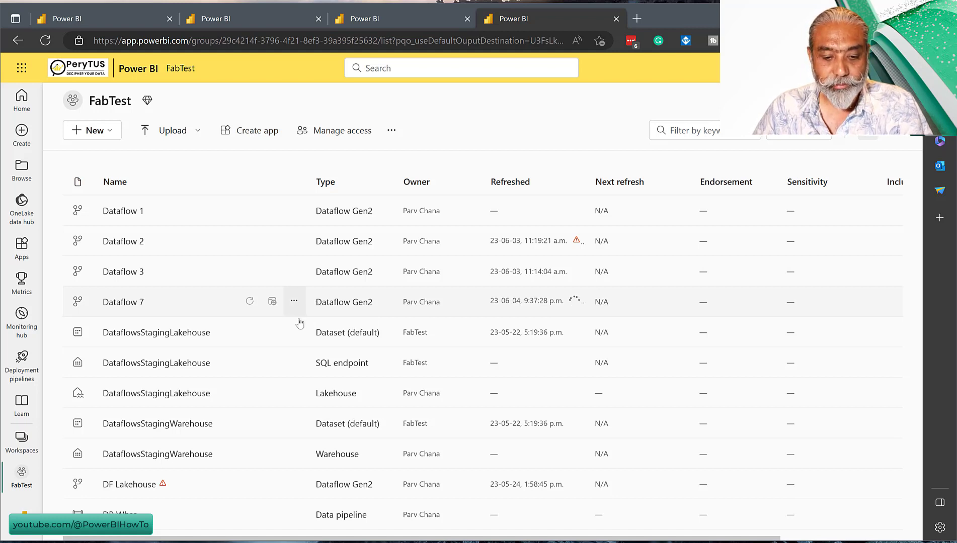
left_click(294, 302)
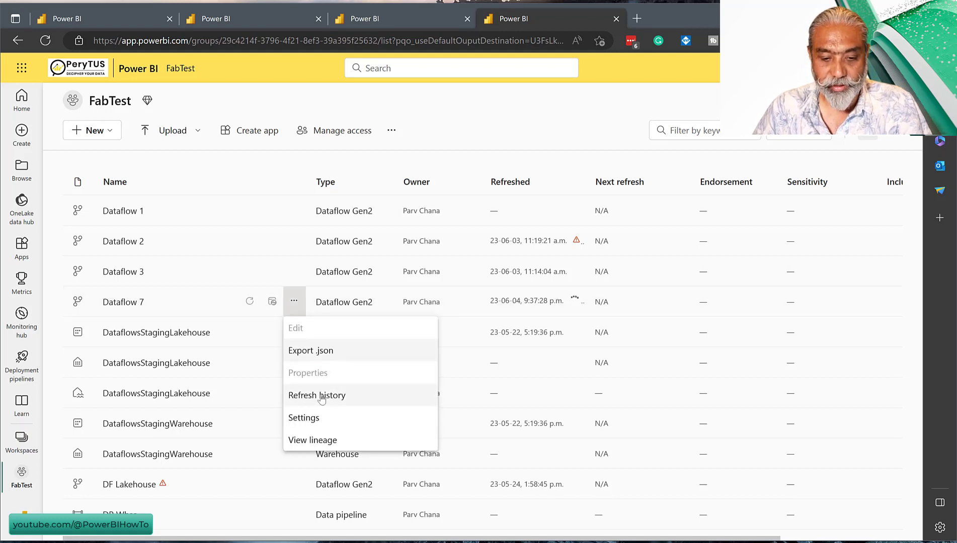
left_click(321, 397)
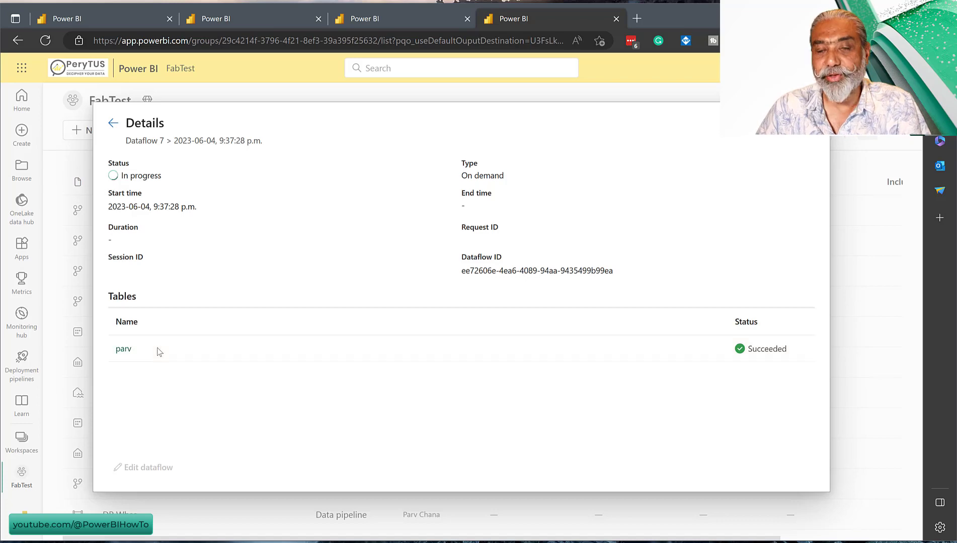
left_click(112, 124)
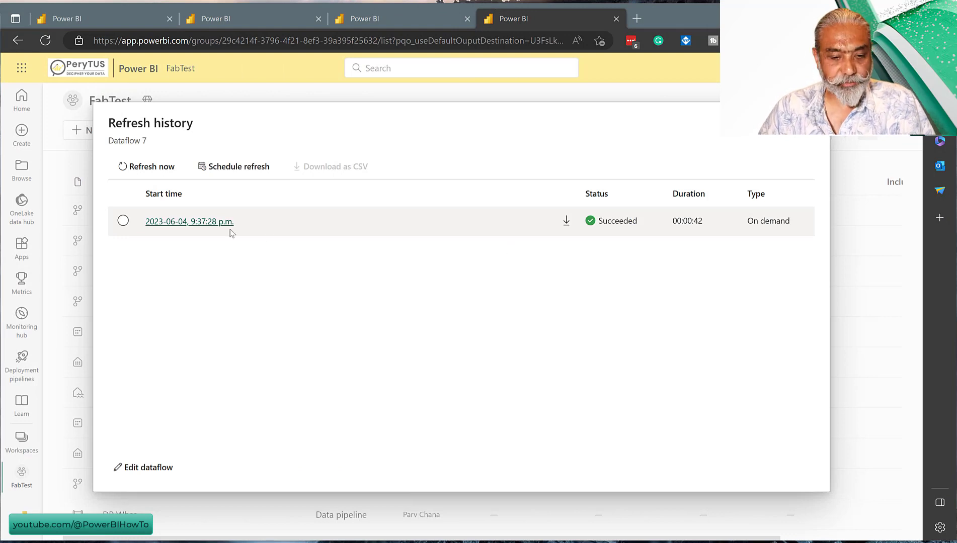
left_click(214, 222)
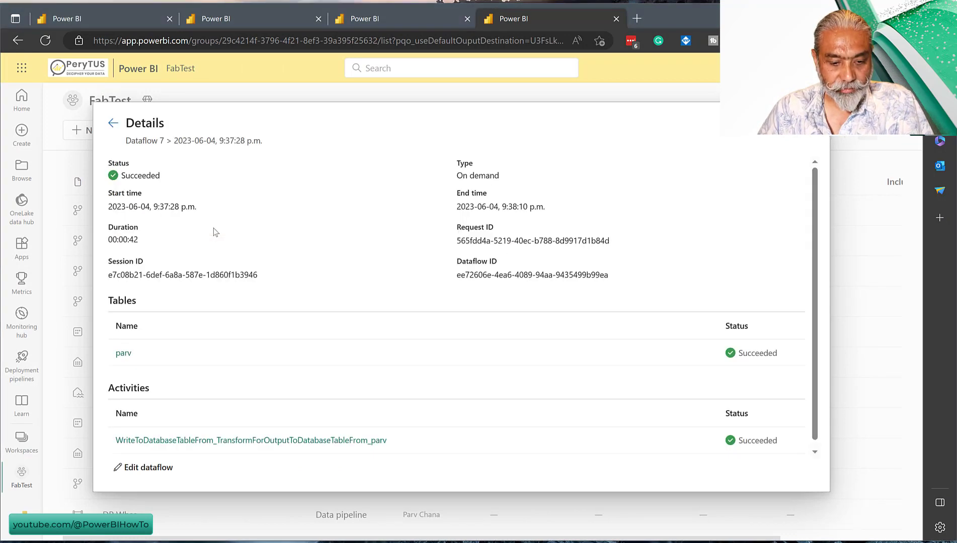
scroll(213, 228, "down", 1)
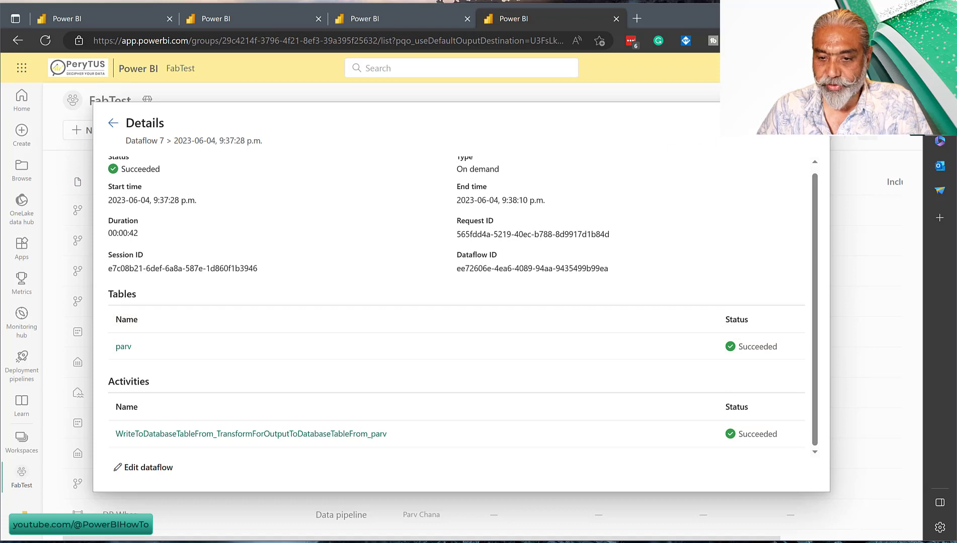
key("Escape")
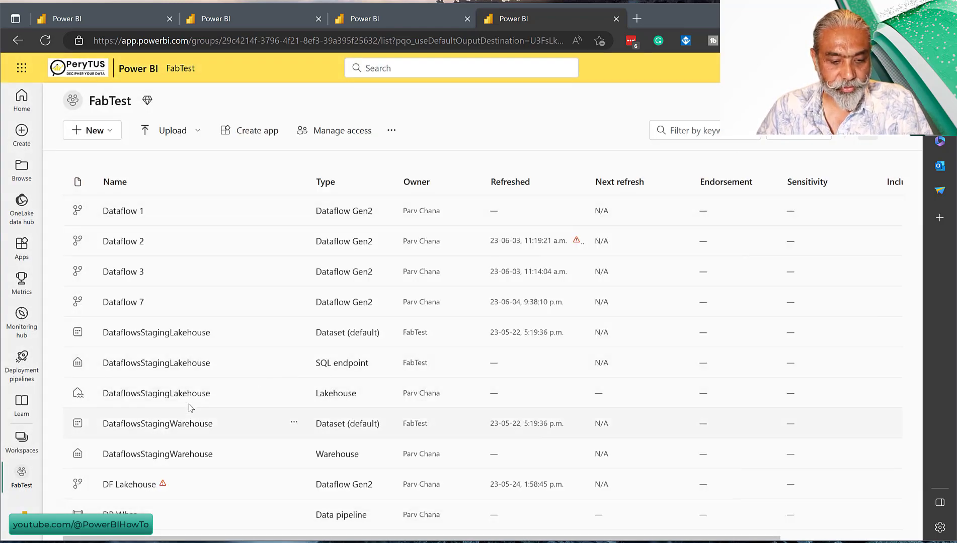
Preview the ParvTest table in the FabTestDWH Explorer, then start a new SQL query.
scroll(190, 408, "down", 3)
scroll(190, 409, "down", 3)
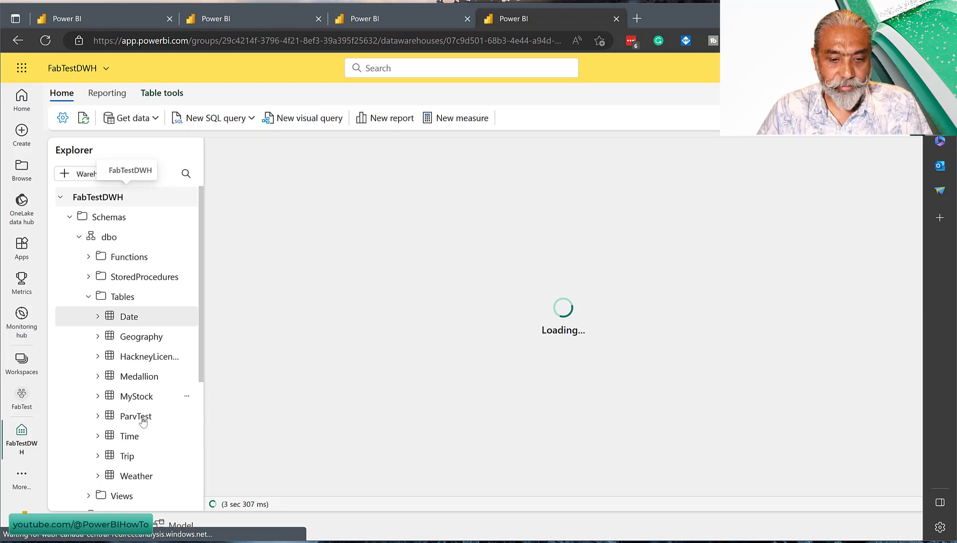
left_click(143, 420)
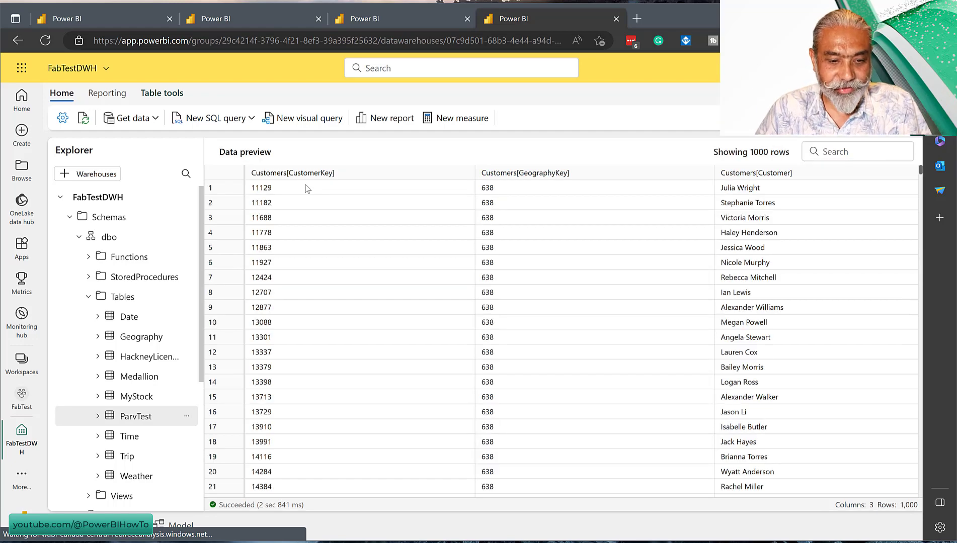
left_click(230, 124)
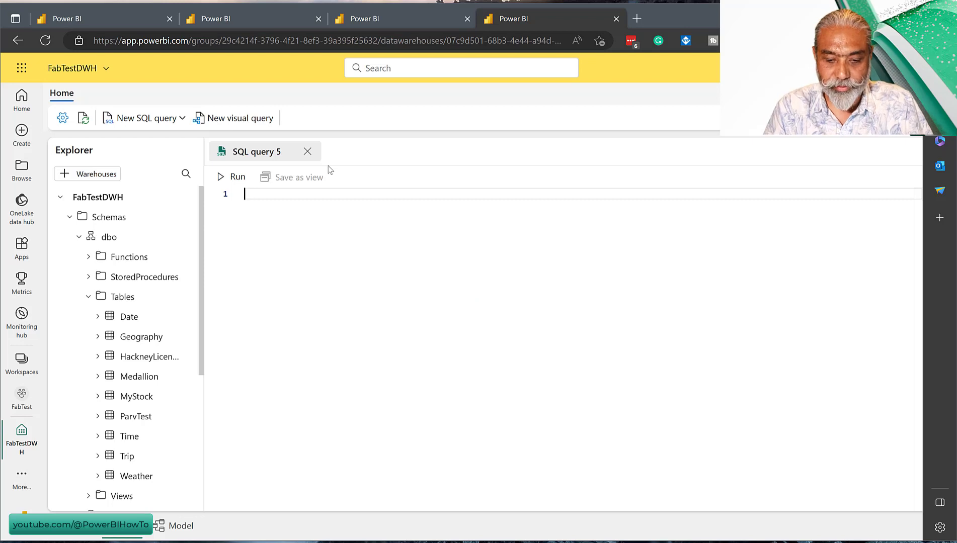
Run SELECT * FROM ParvTest to confirm the customer rows, then return to the FabTest workspace.
type("Select")
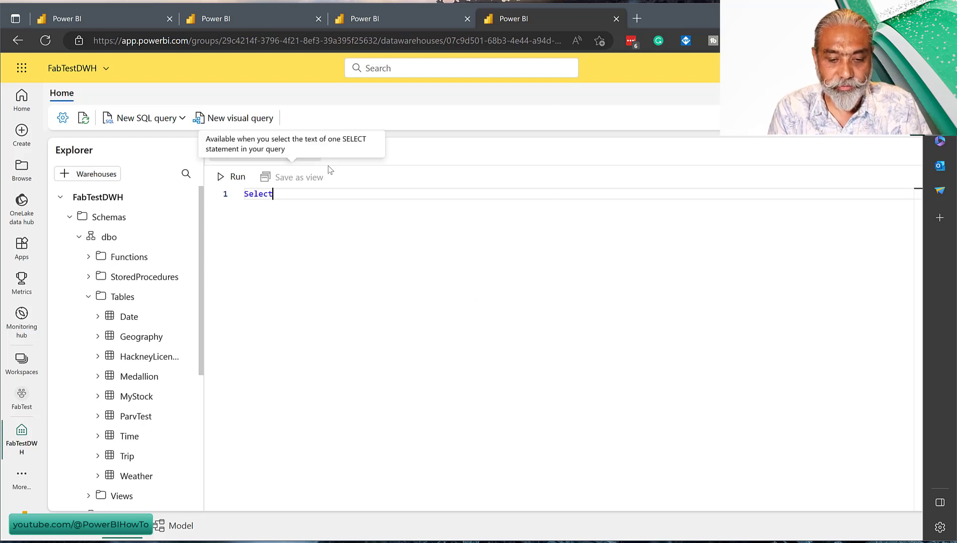
type(" * From ")
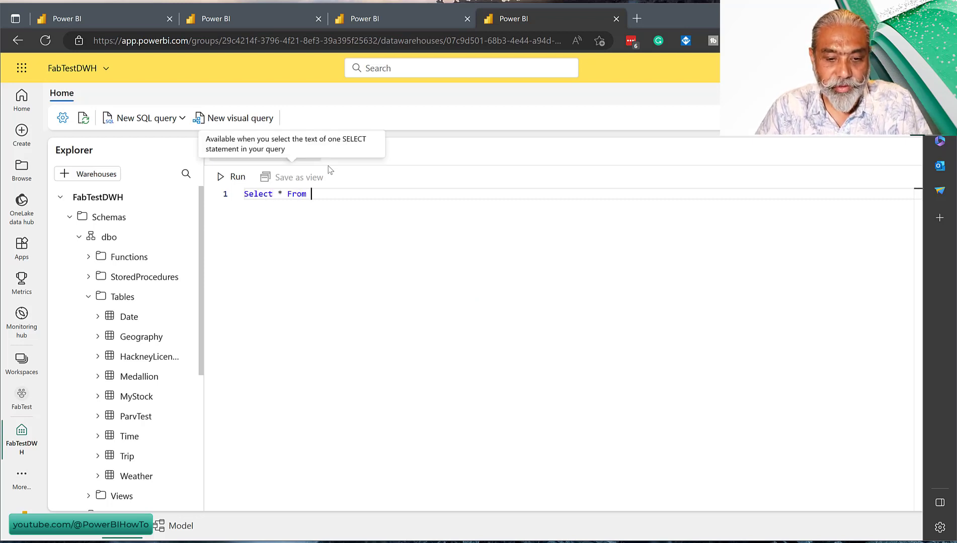
type("ParvTest")
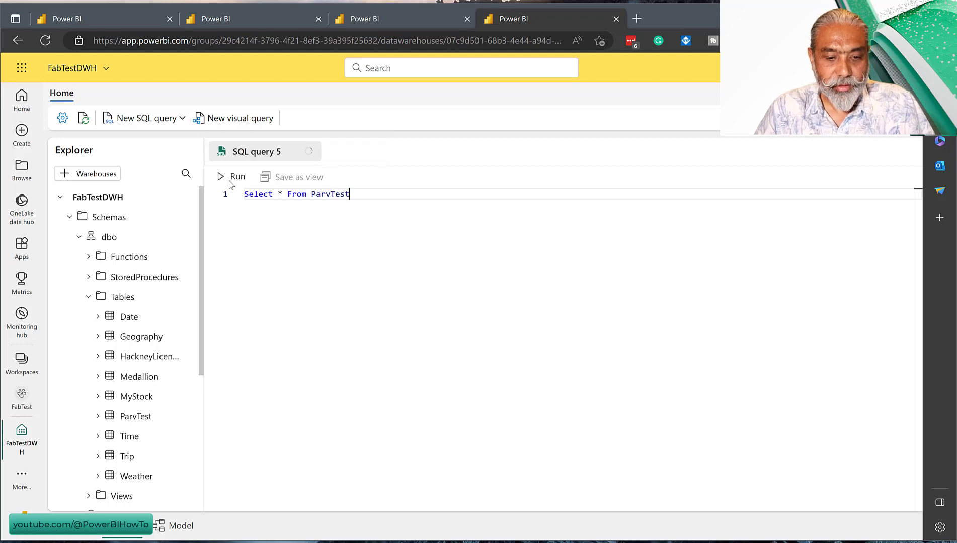
left_click(234, 177)
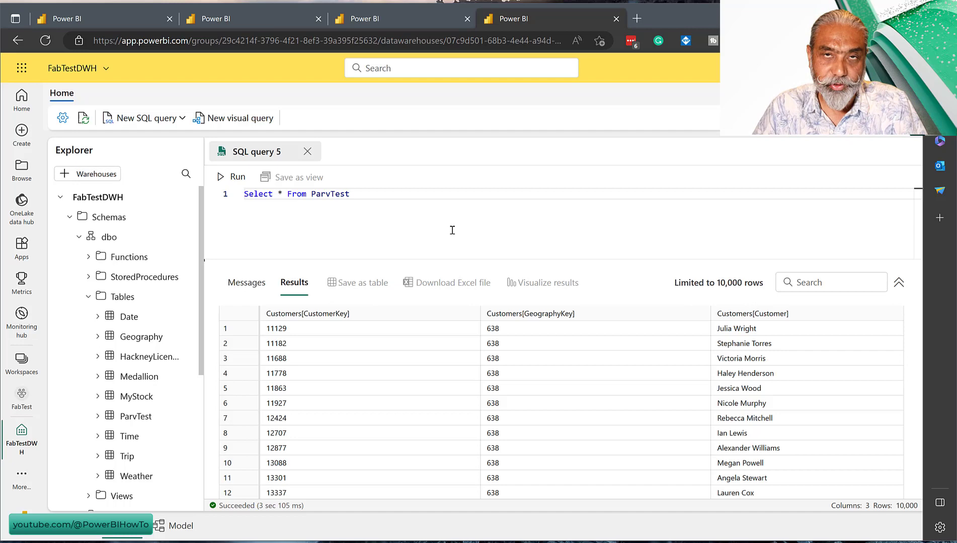
left_click(21, 403)
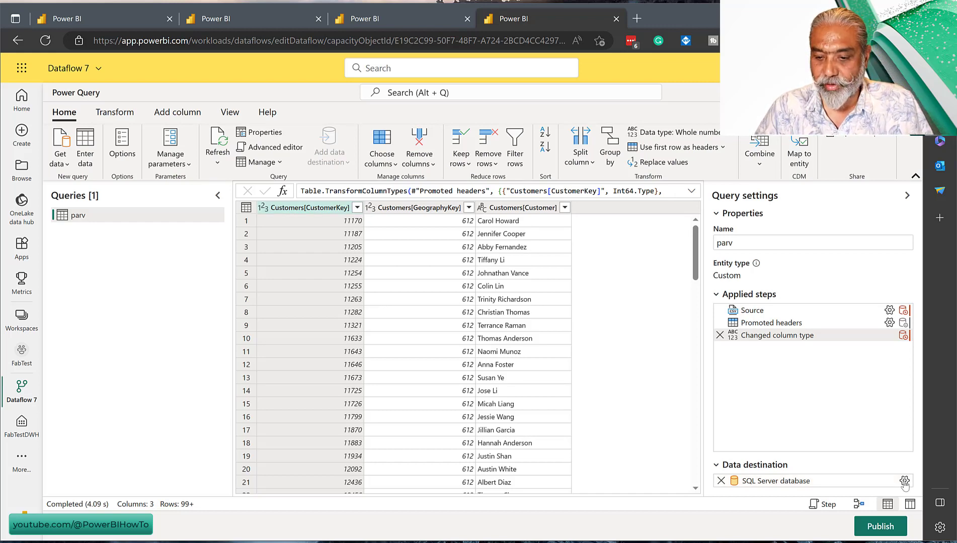
Delete the parv query's SQL Server database destination and confirm the removal.
left_click(904, 481)
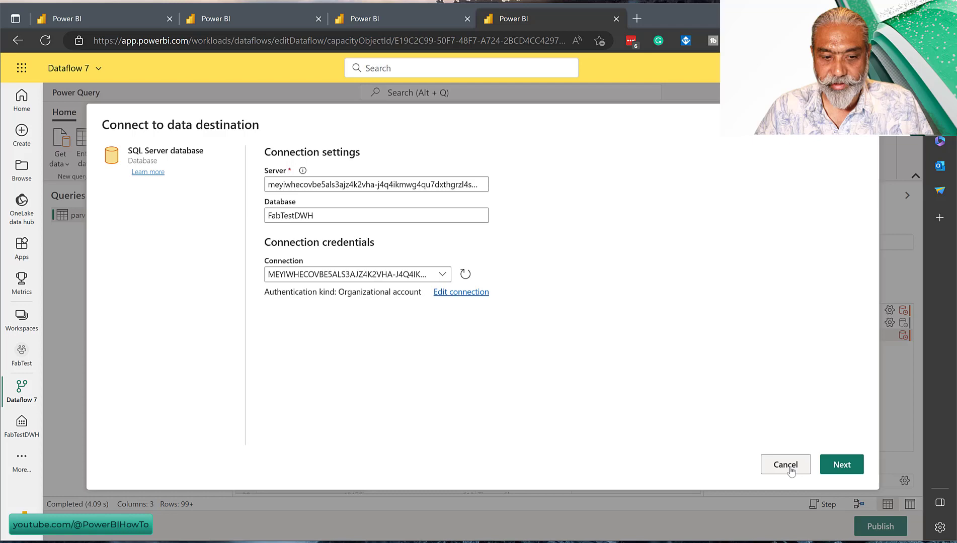
left_click(785, 465)
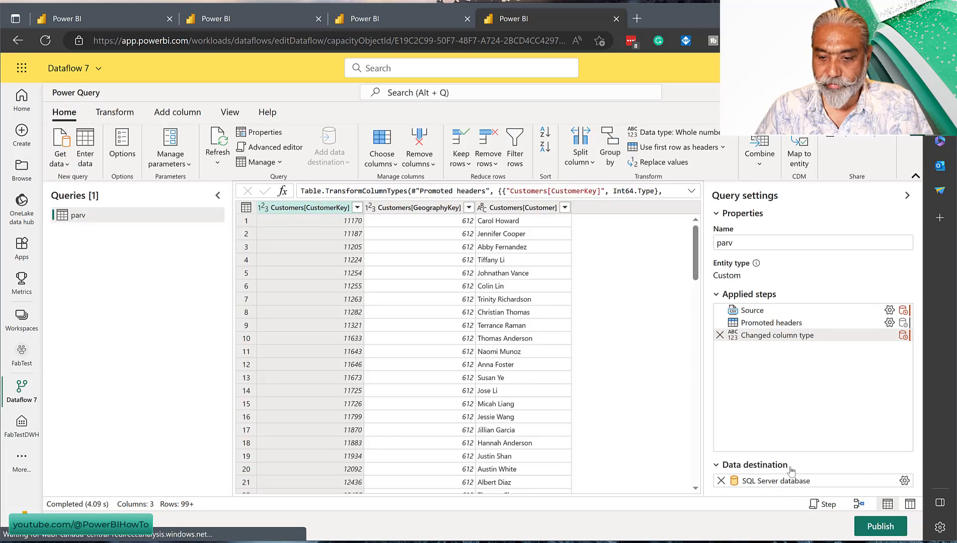
left_click(721, 481)
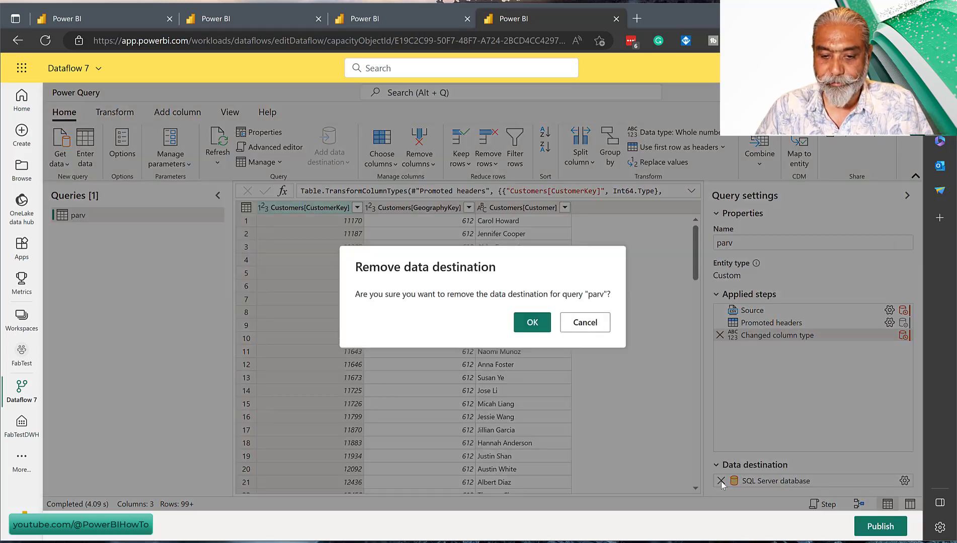
left_click(532, 322)
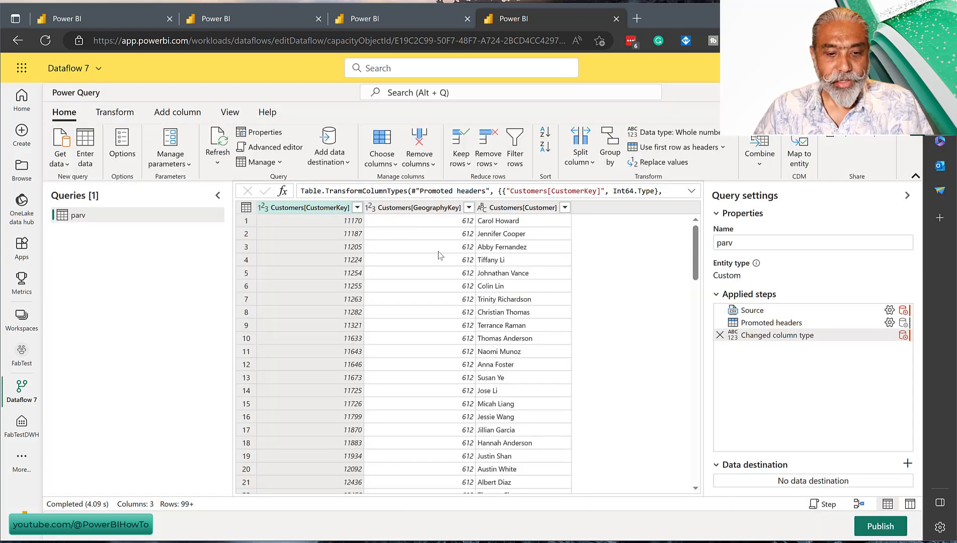
Add an Azure SQL database destination for parv, pasting in the warehouse server address.
left_click(330, 168)
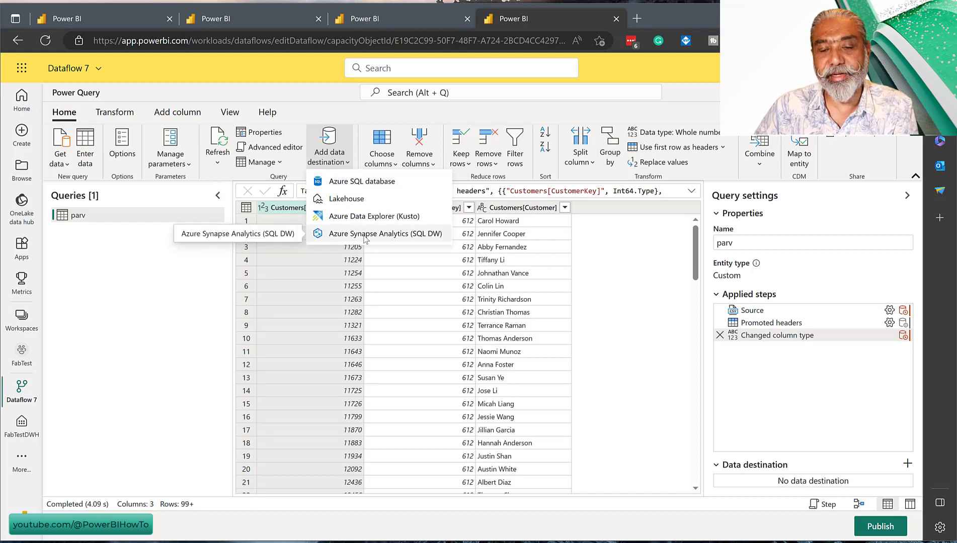
left_click(361, 183)
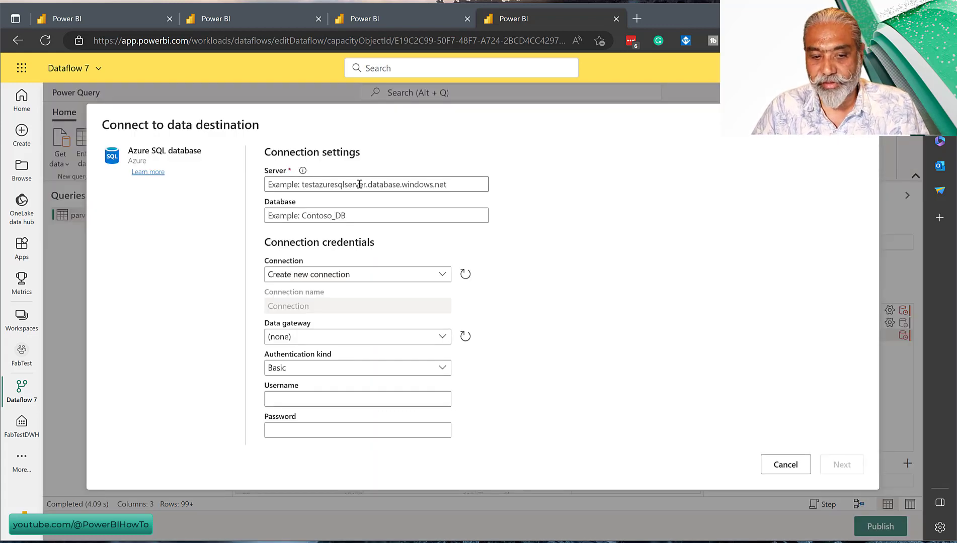
left_click(359, 184)
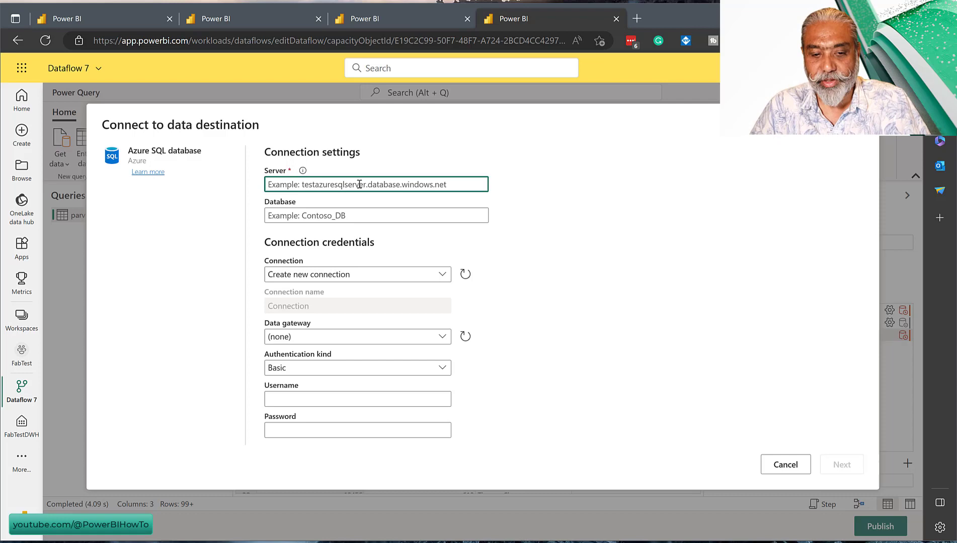
key("ctrl+v")
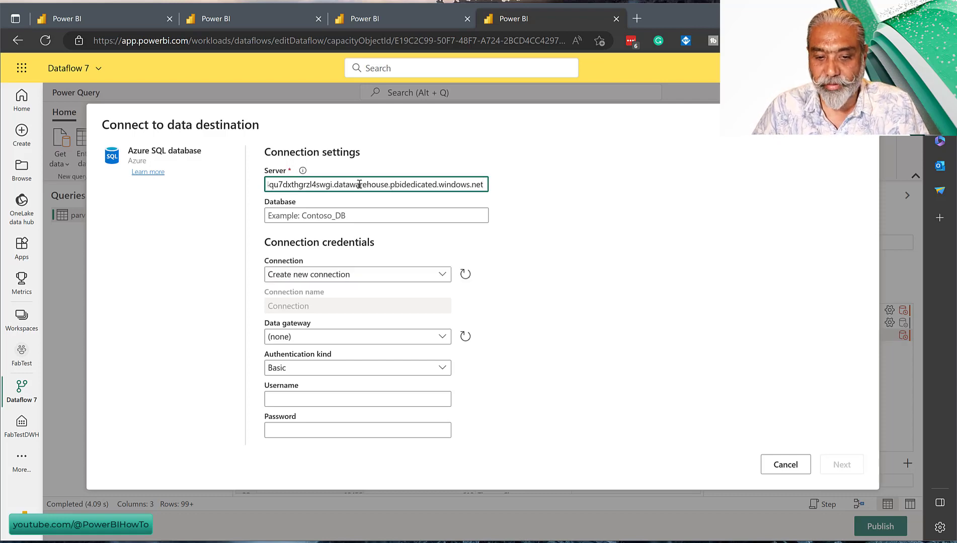
Enter FabTestDWH as the database name and continue past the connection settings.
left_click(353, 221)
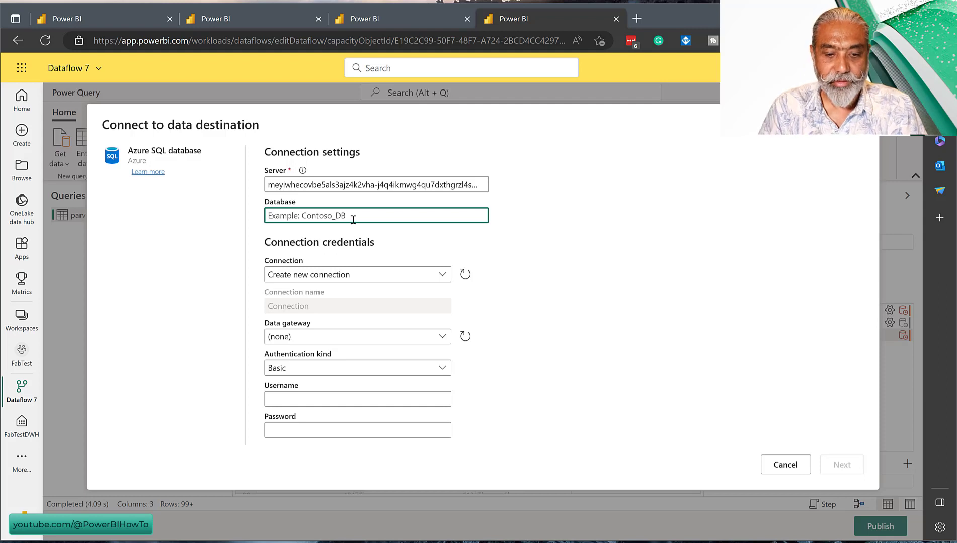
type("FabTest")
type("Fab")
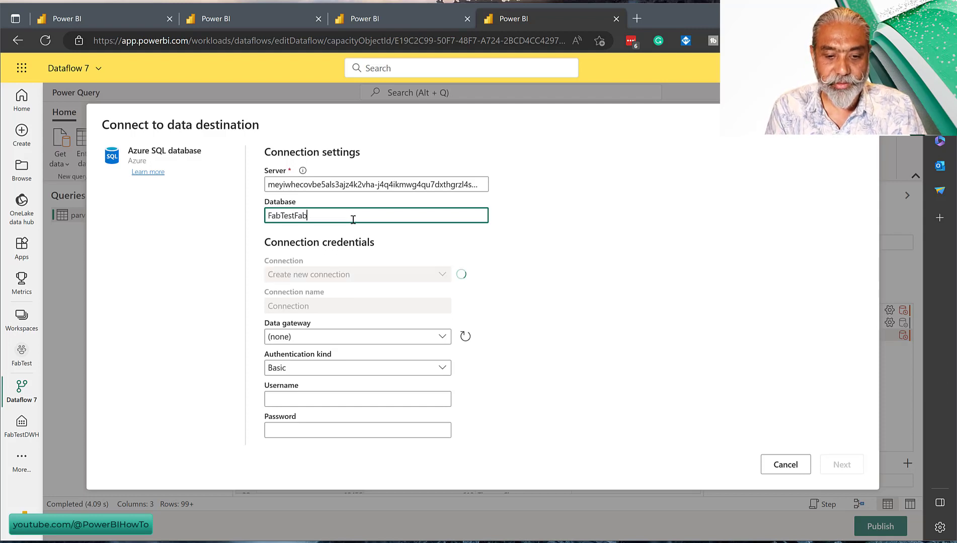
key("BackSpace")
key("BackSpace")
key("BackSpace")
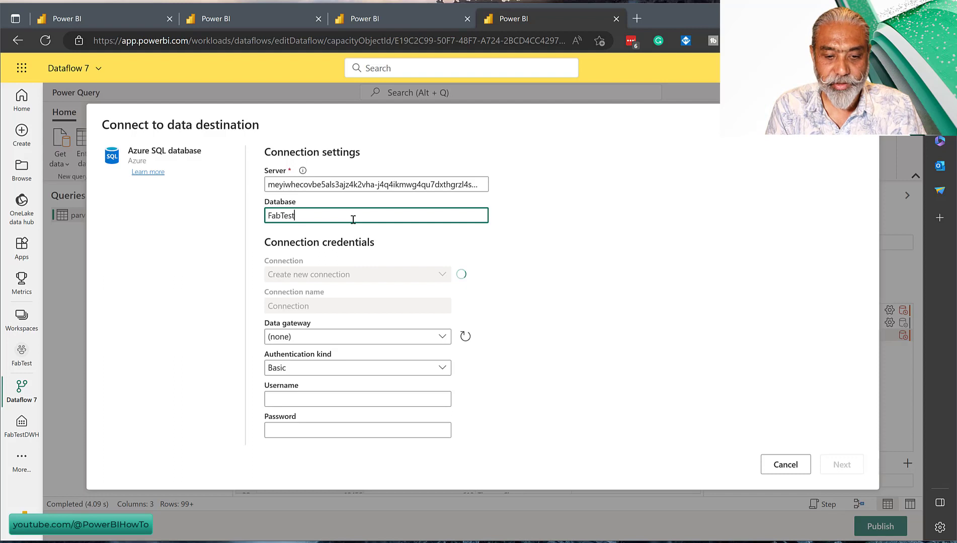
key("BackSpace")
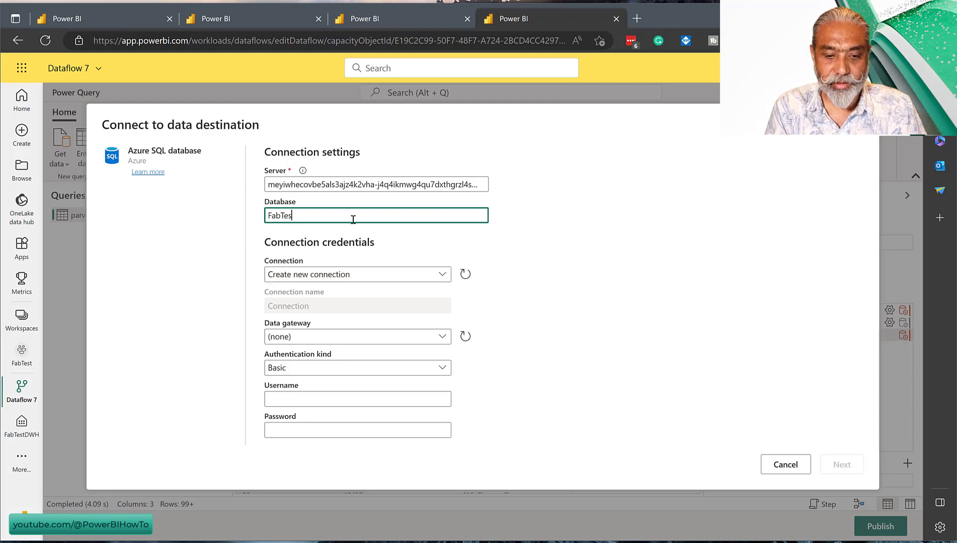
type("tDWH")
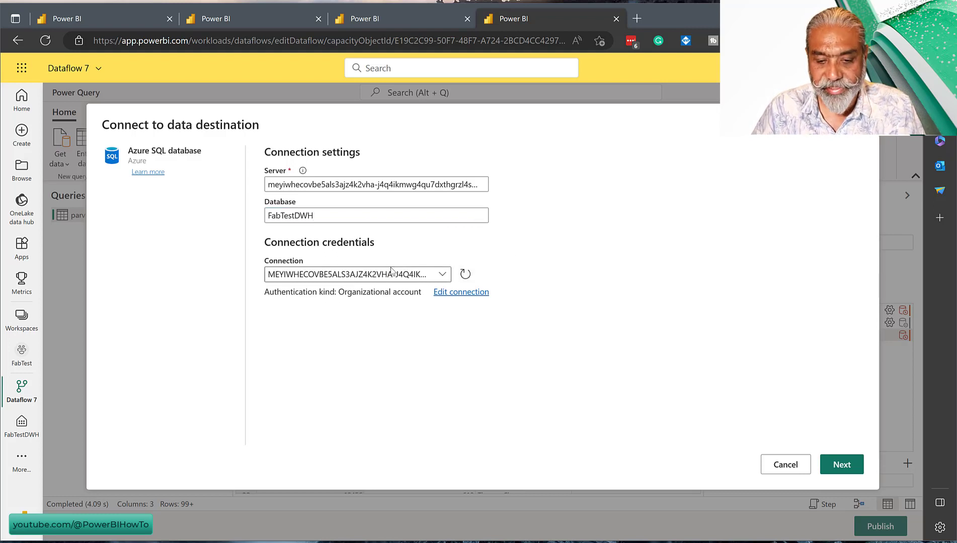
left_click(841, 465)
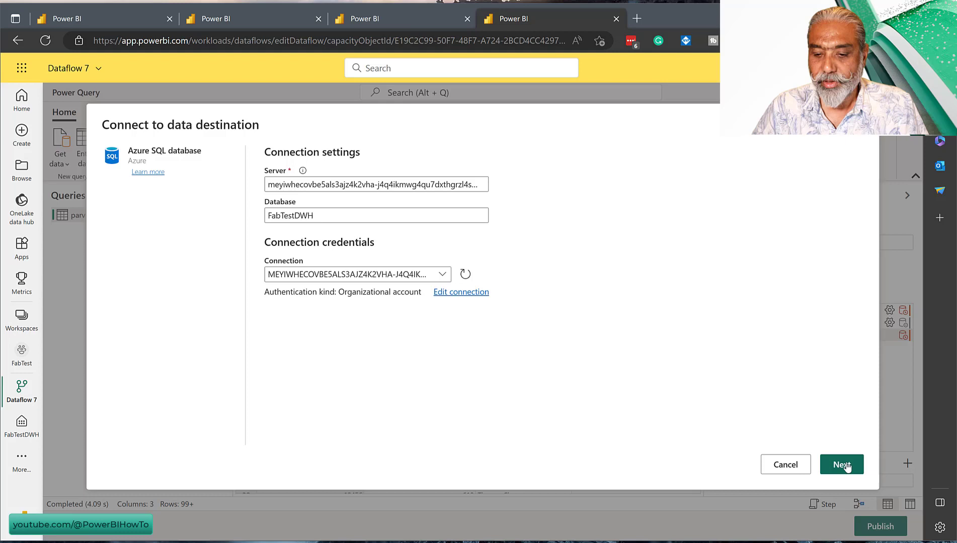
Target a new table named ParvTest1 and save the destination with the Replace update method.
left_click(841, 465)
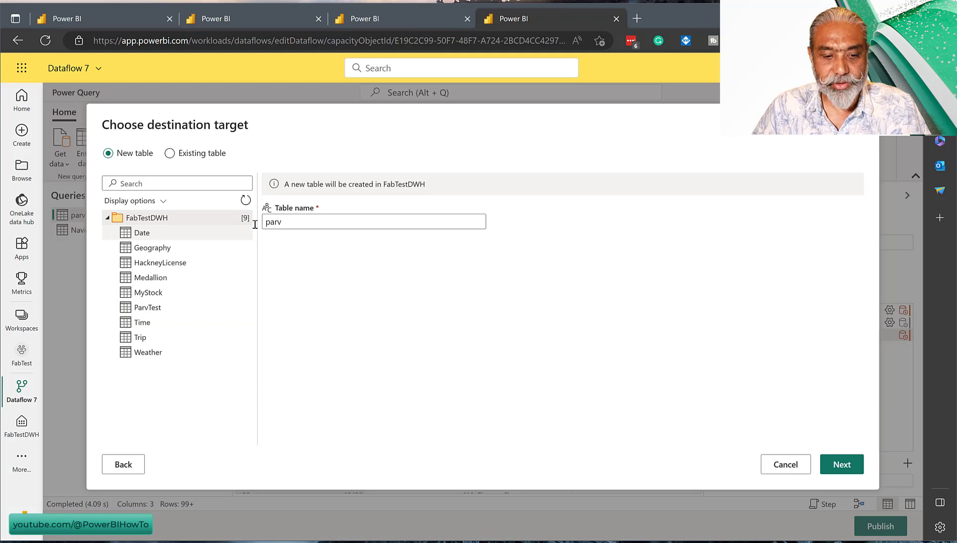
key("Tab")
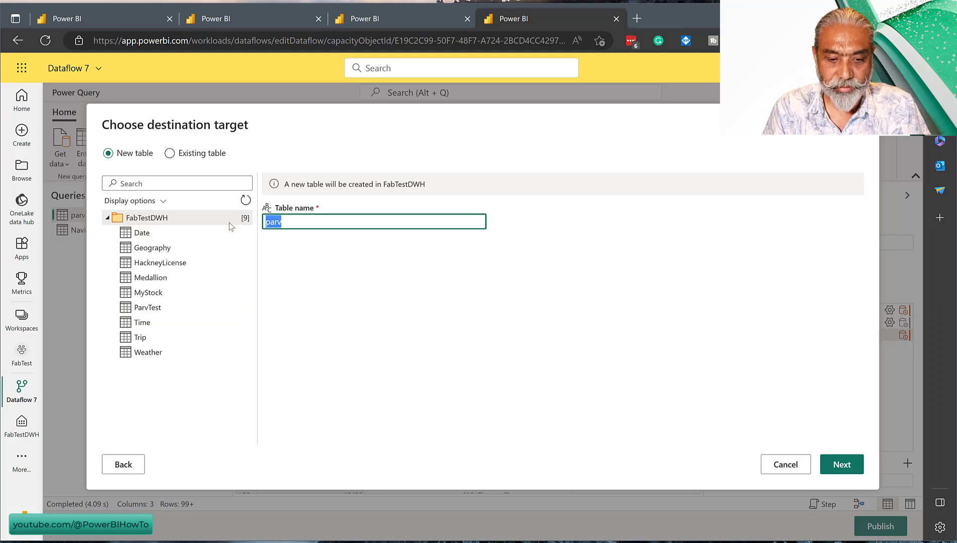
type("ParvTest1")
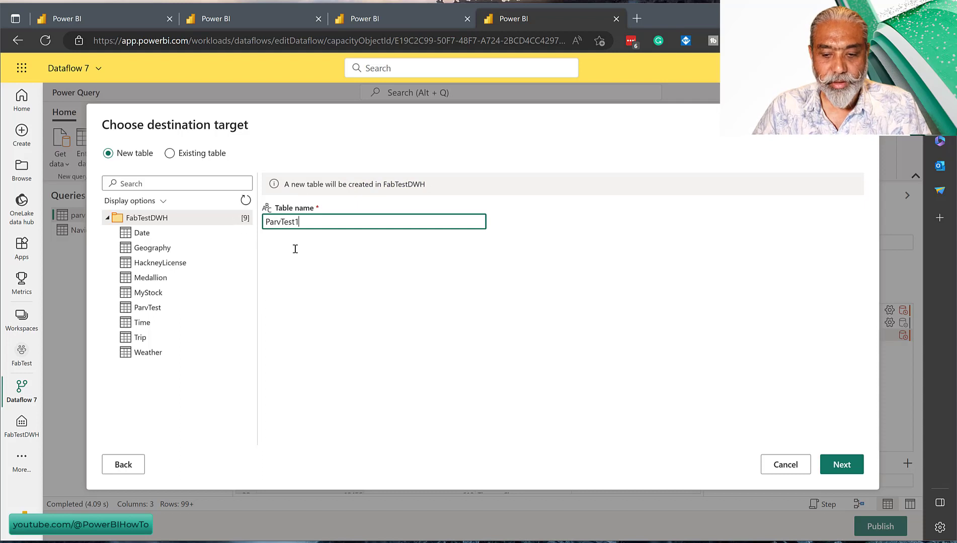
left_click(833, 466)
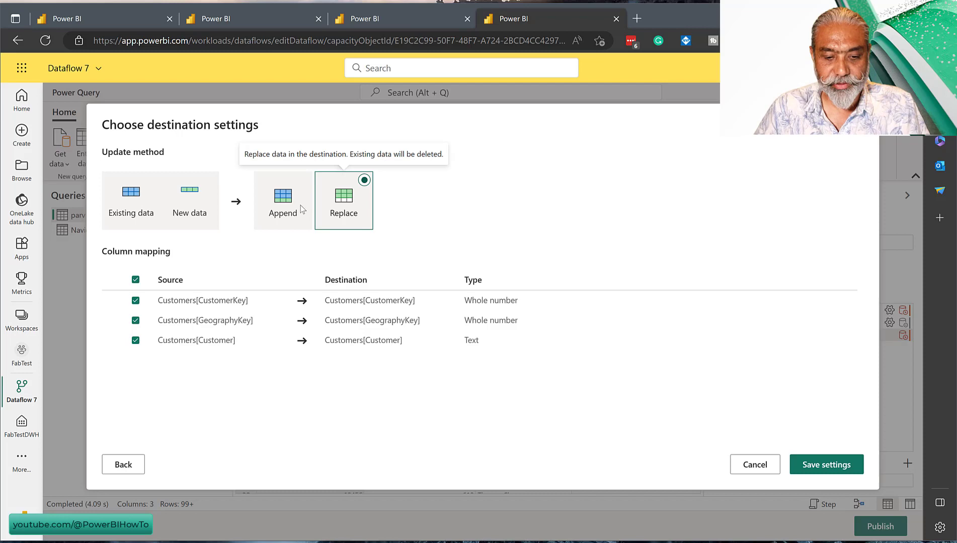
left_click(836, 470)
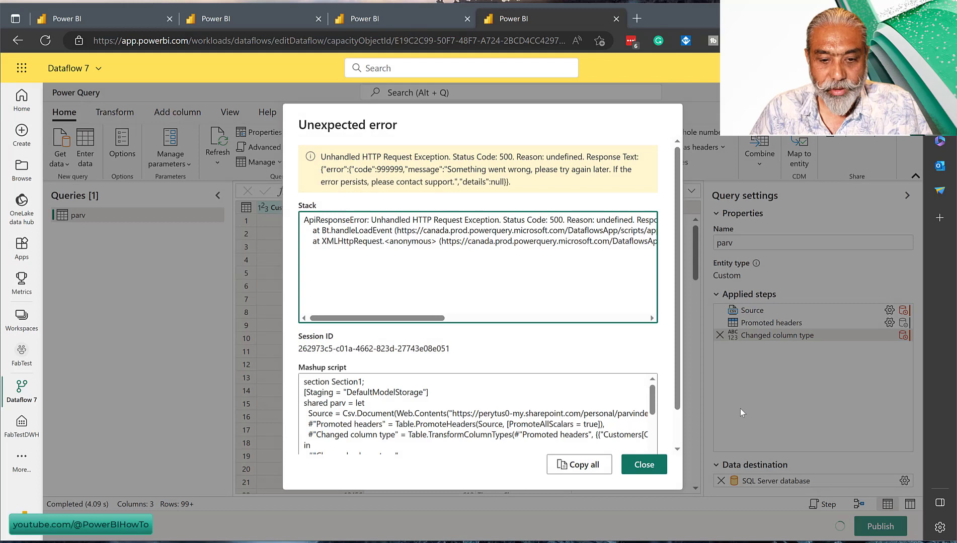
left_click(645, 464)
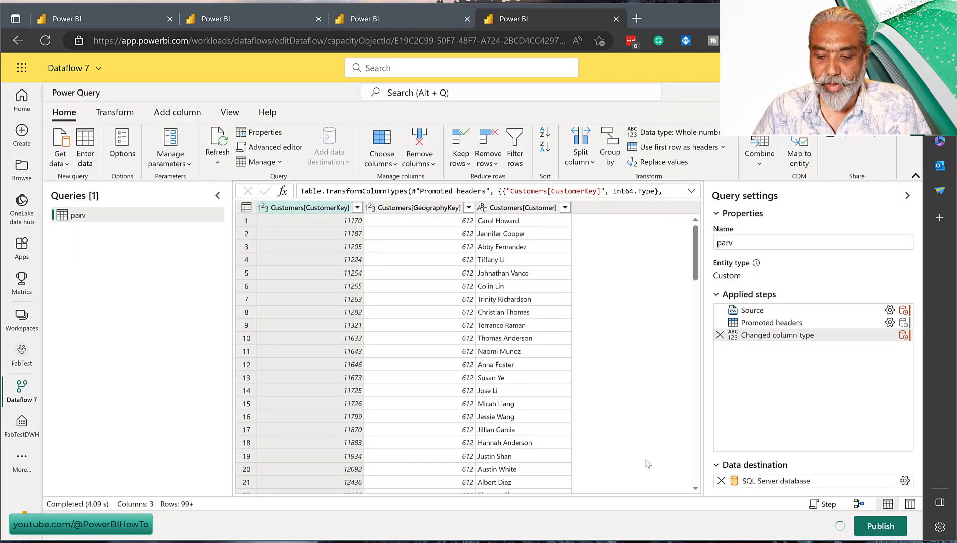